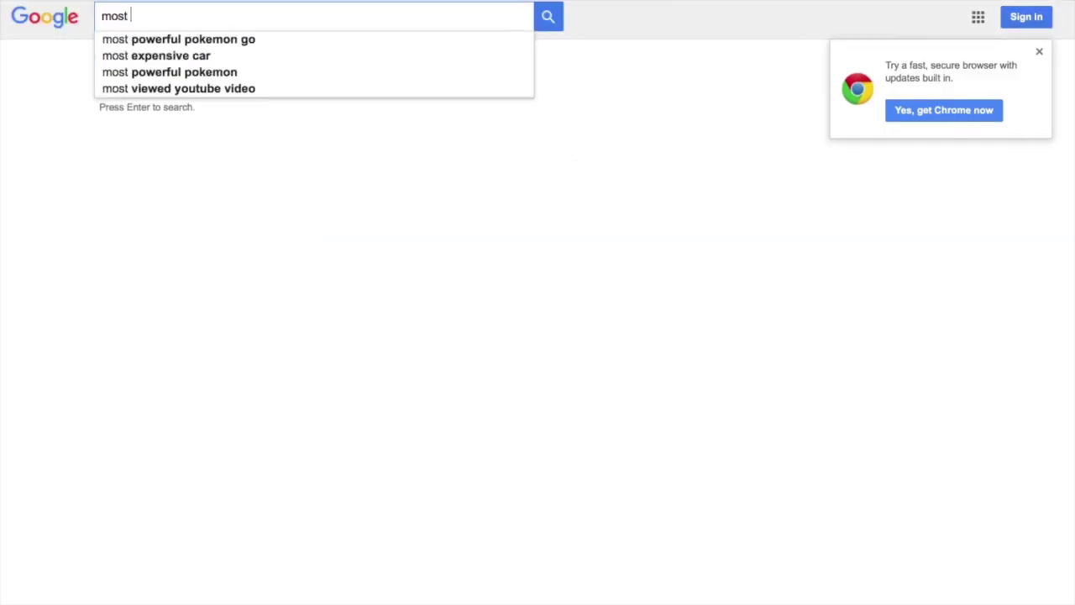
Type 'most awesome site in the world' into the Google search box.
text(wesome site in the wor)
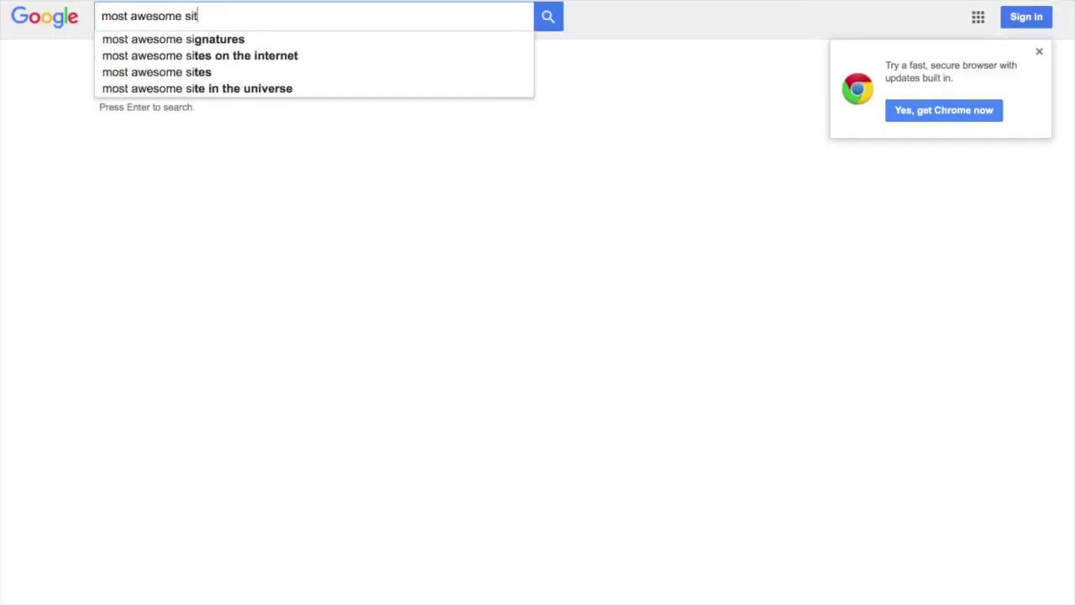
text(ld)
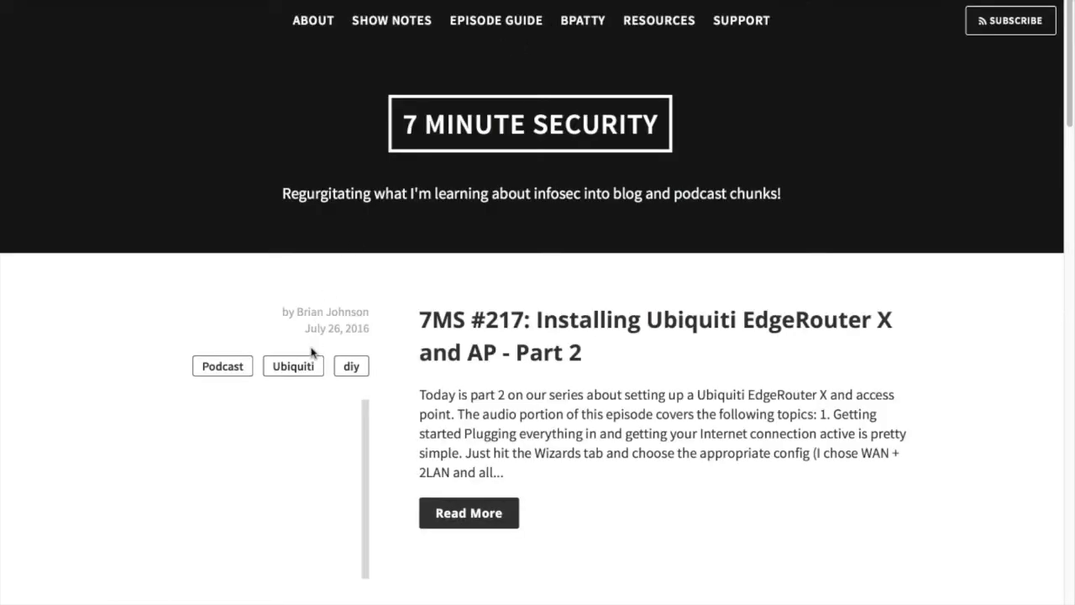
Open the Ubiquiti tag archive and scroll through the posts about Ubiquiti.
click(298, 374)
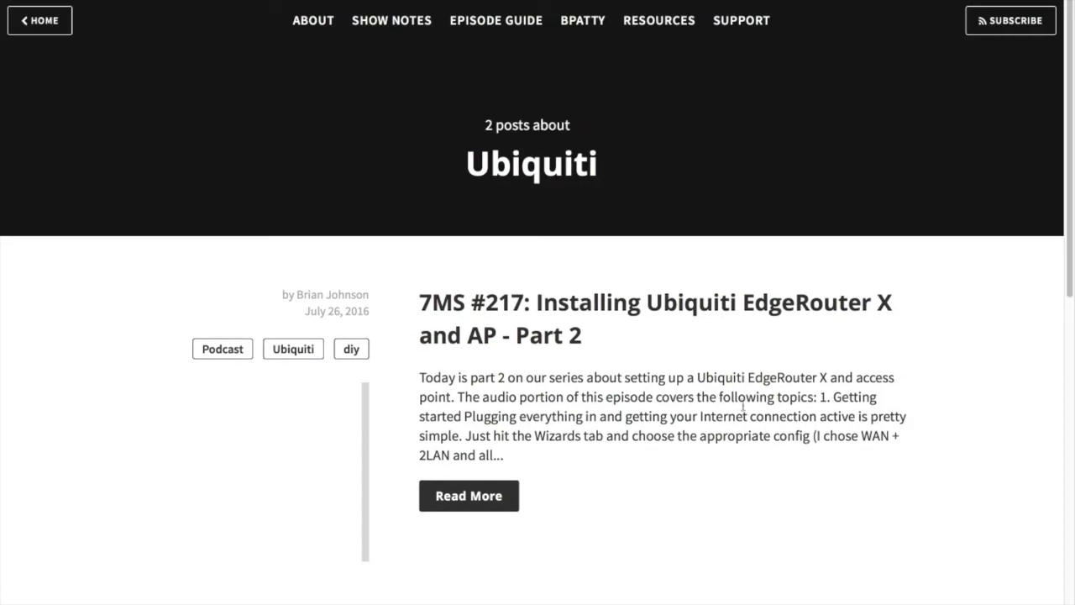
scroll(477, 376, down, 4)
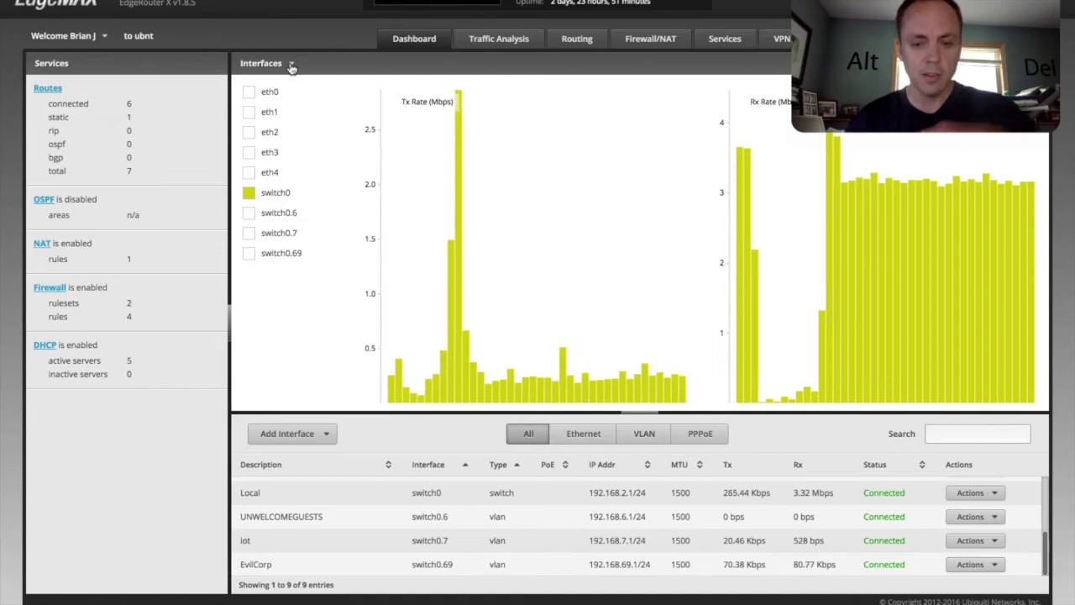
Highlight the Local network's 192.168.2.1/24 address, then go to the Wizards page.
mouse_move(372, 319)
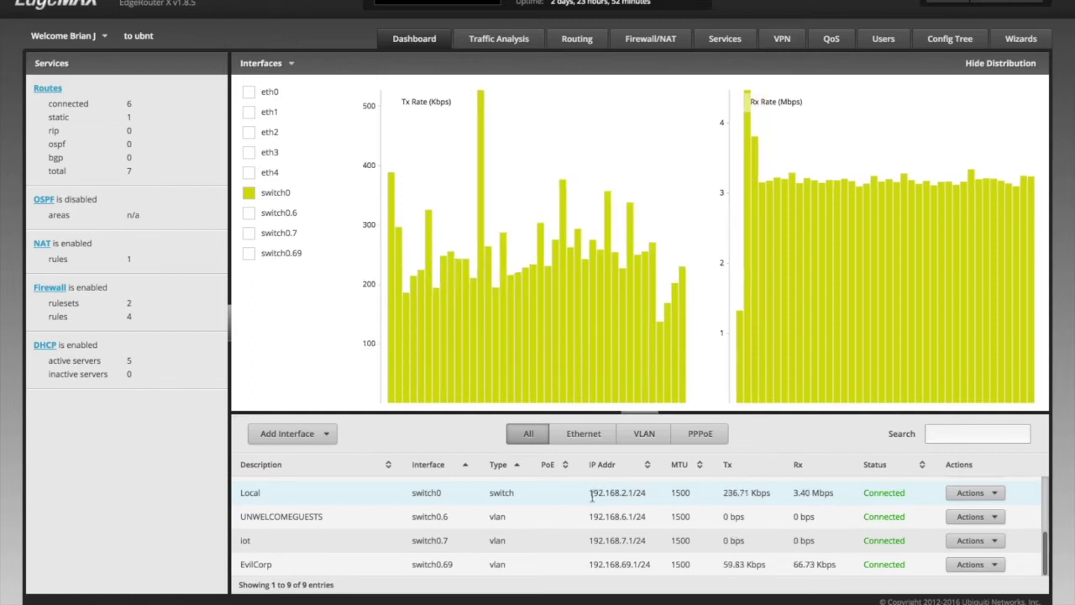
drag(591, 495, 654, 493)
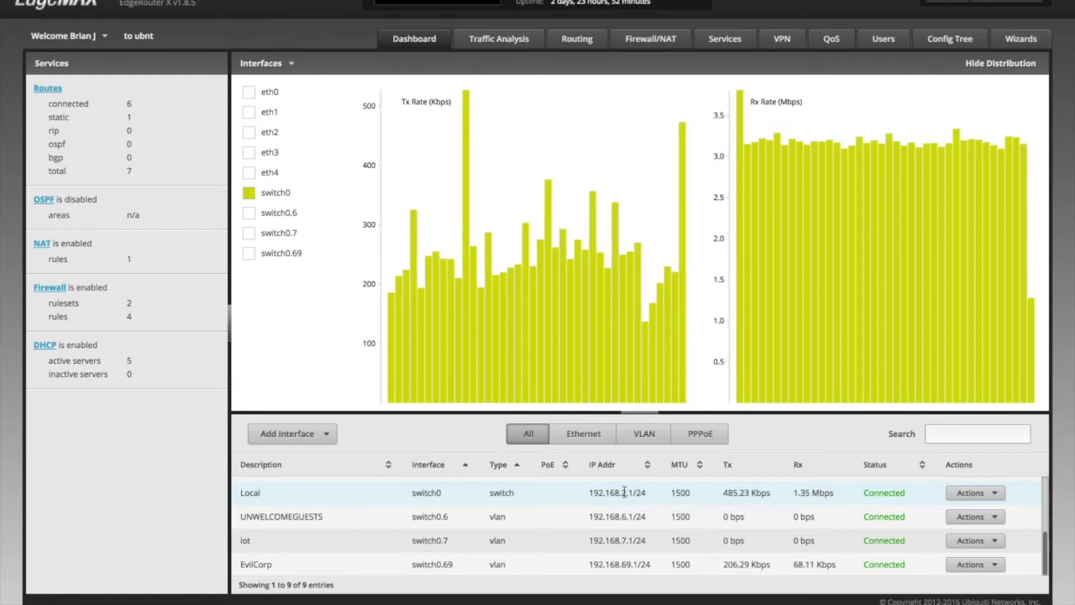
click(1012, 46)
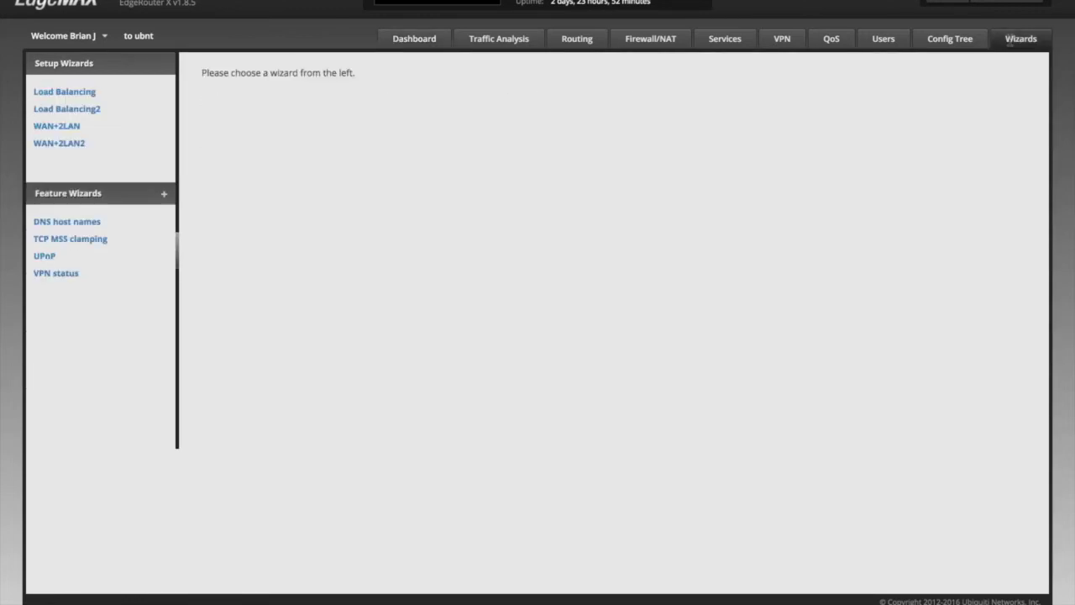
Try the WAN+2LAN wizard, see its configuration-changed lock notice, and return to the Dashboard.
click(62, 134)
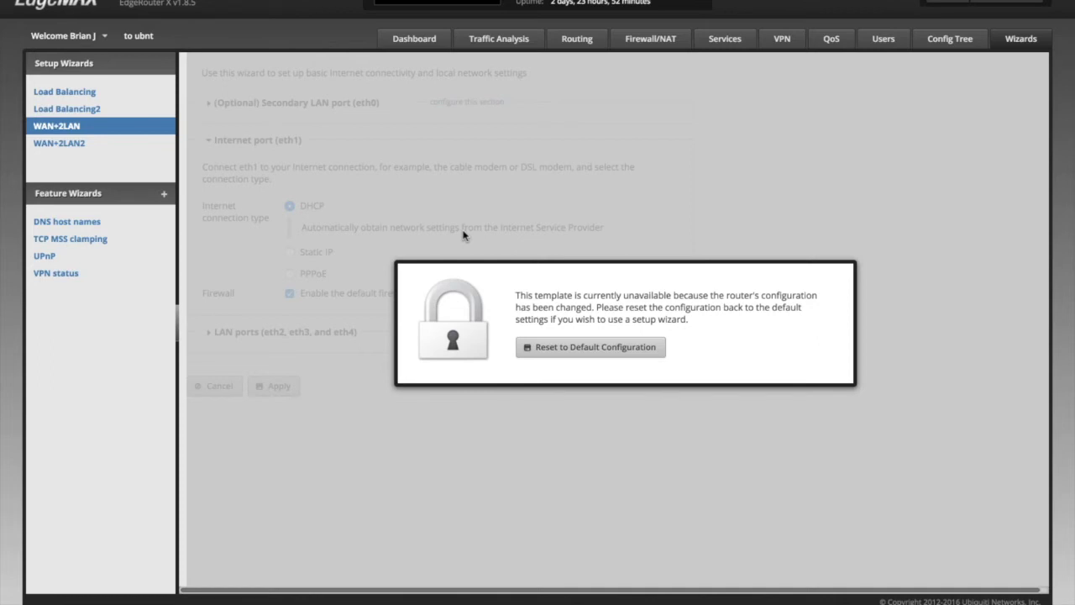
click(418, 43)
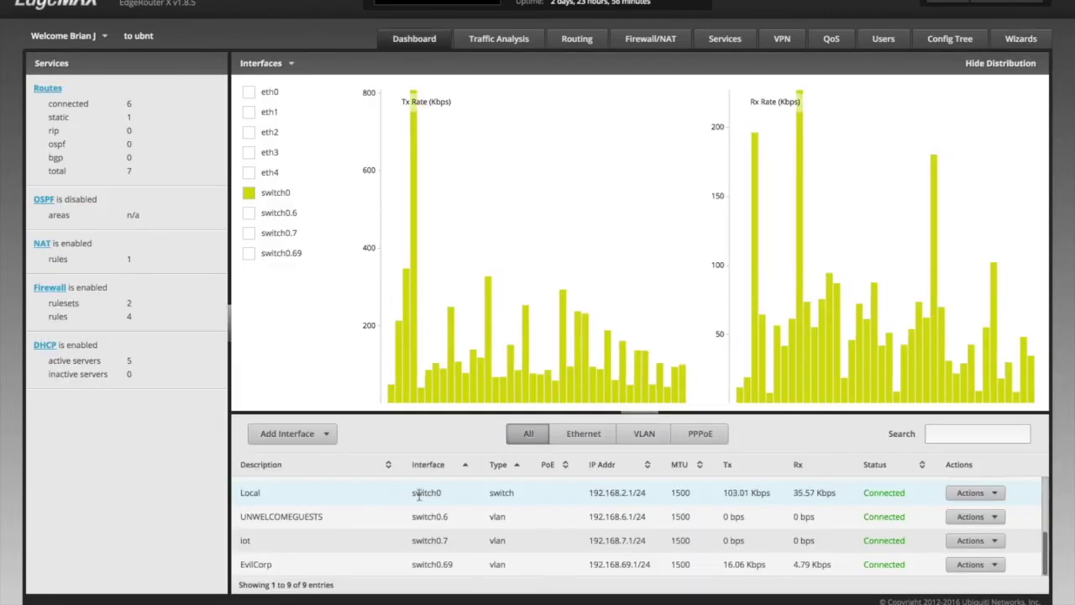
Point out switch0 and its 192.168.2.1/24 address in the Local row, then go to DHCP settings.
double_click(419, 494)
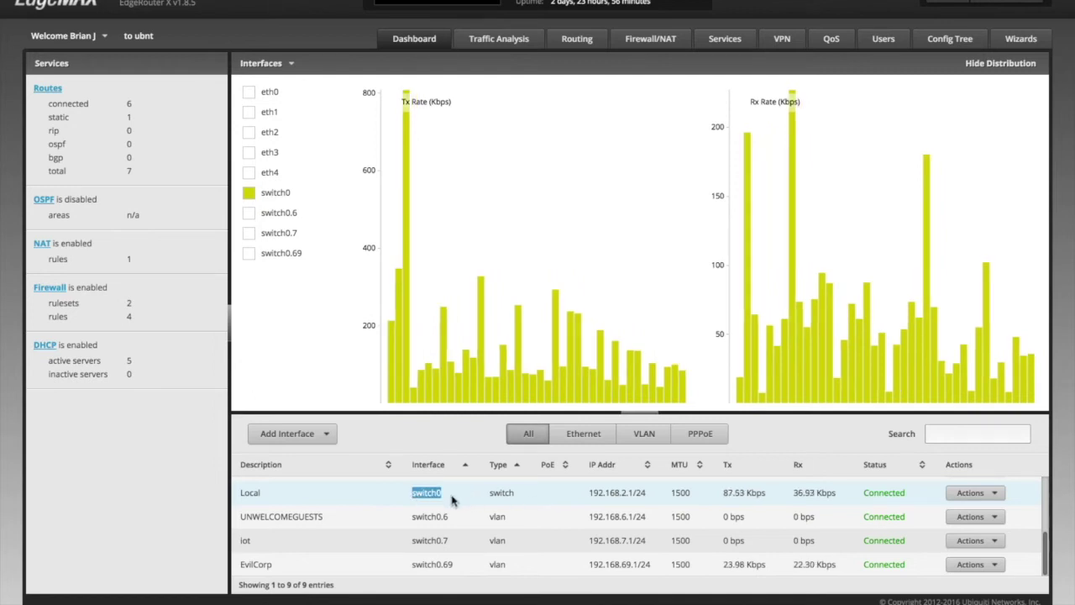
click(431, 495)
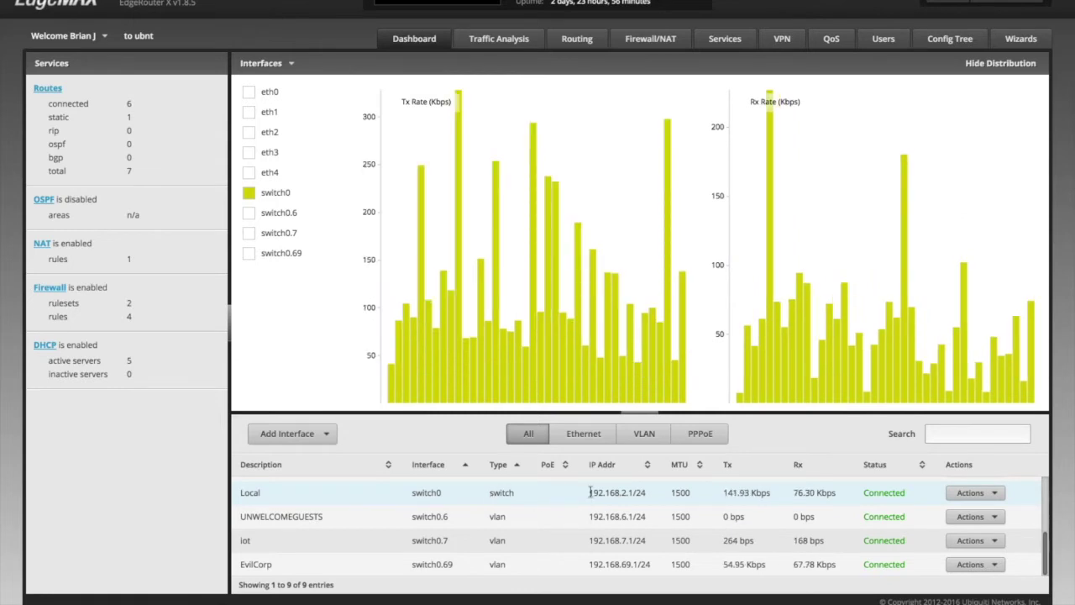
drag(589, 493, 644, 494)
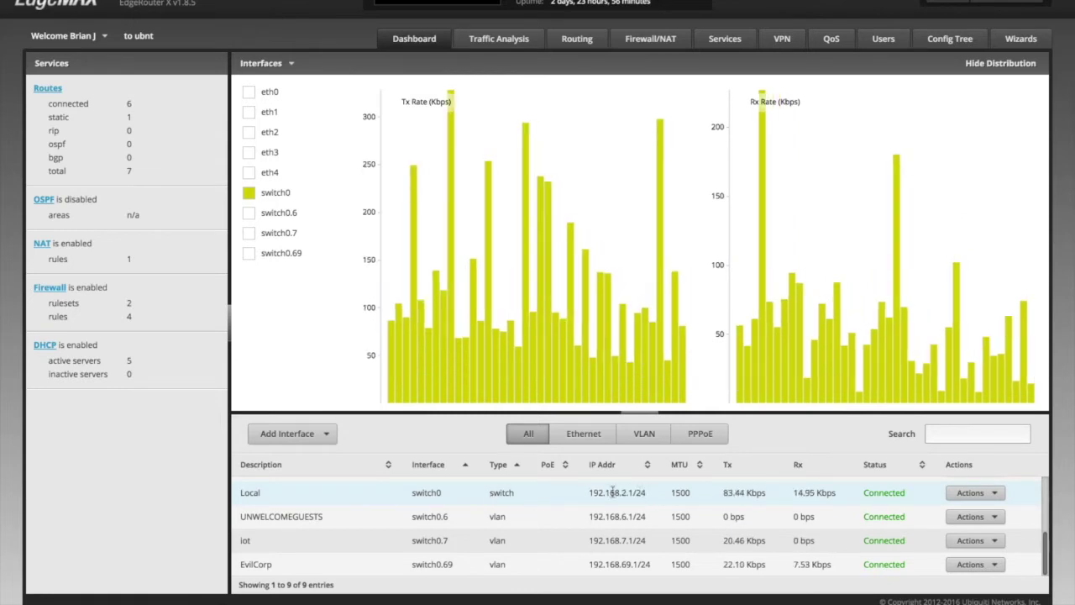
drag(588, 494, 647, 491)
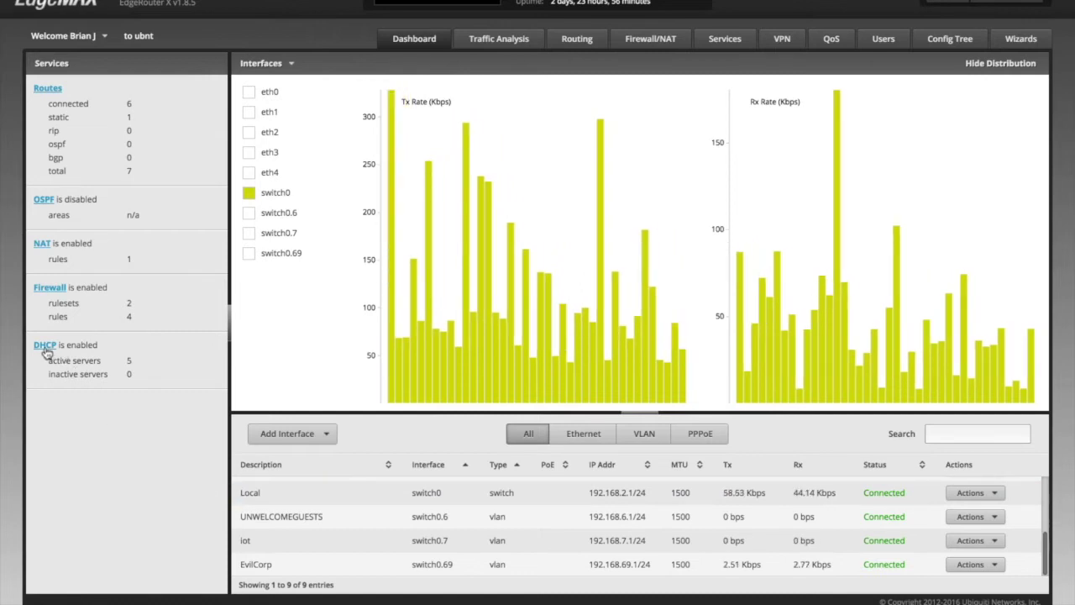
click(44, 345)
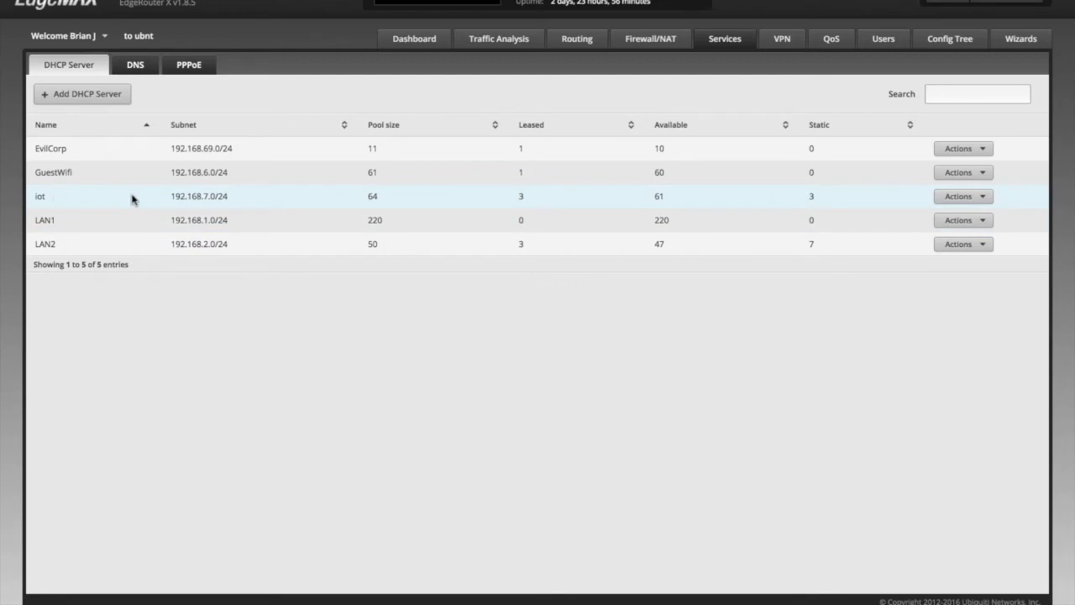
Start a new DHCP server named 'ioT' on subnet 192.168.7.0/24.
click(81, 98)
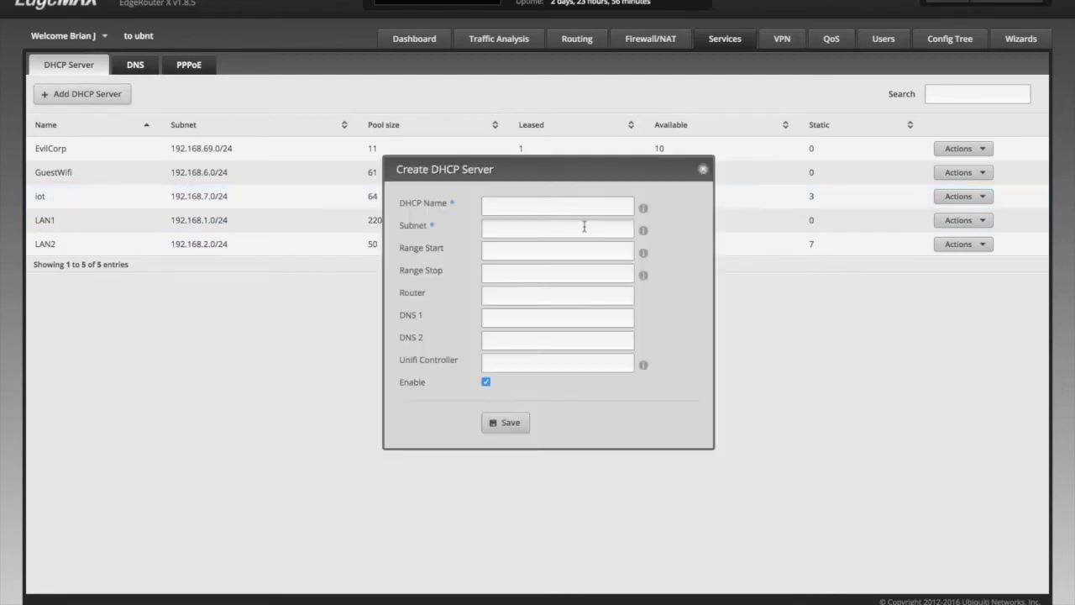
click(544, 211)
text(ioT)
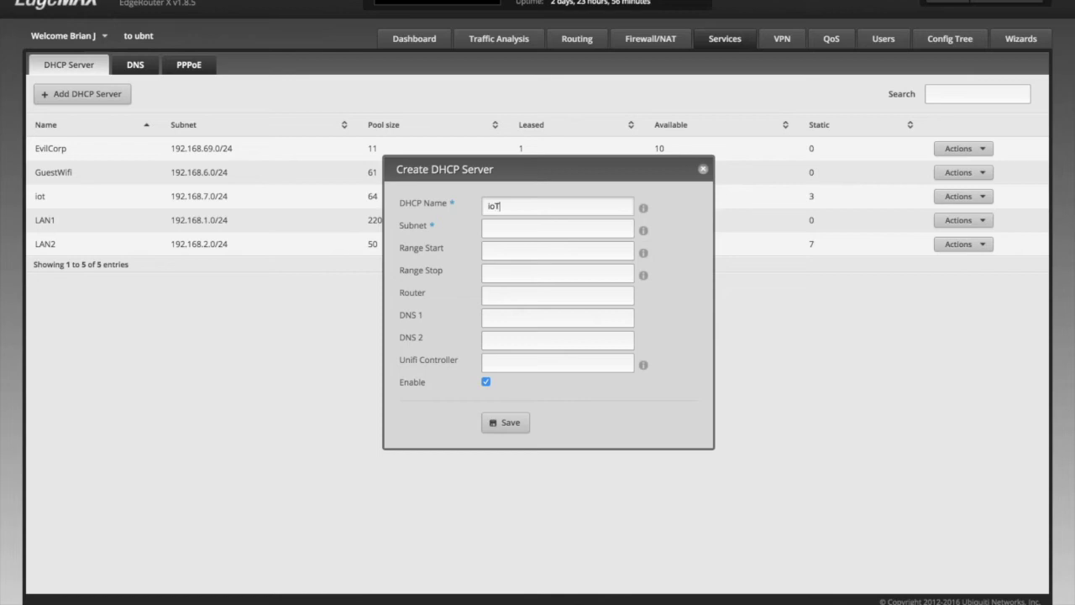
key(Tab)
text(192.168)
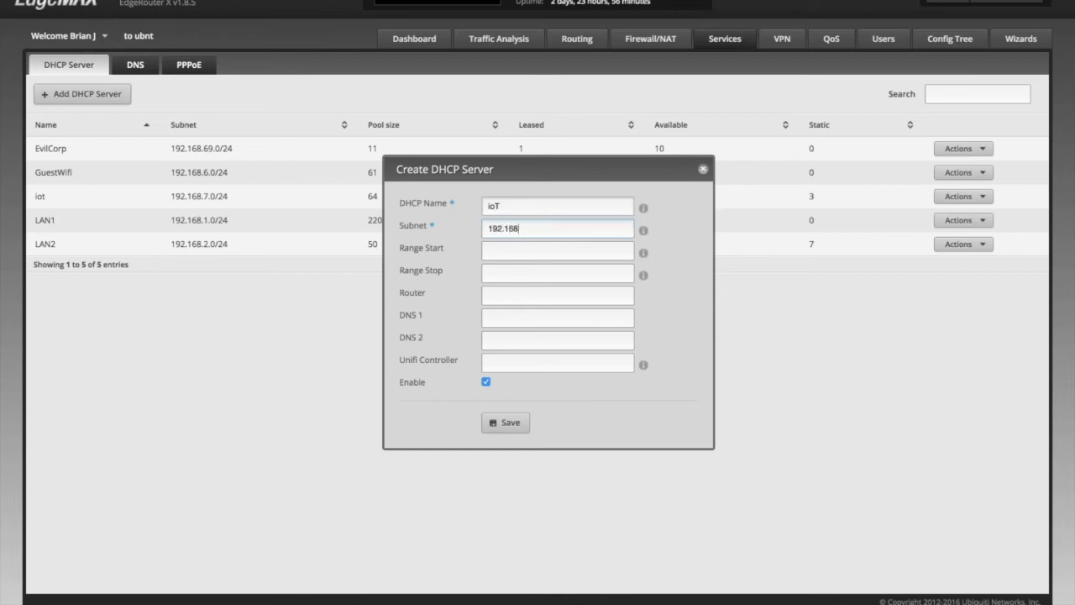
text(.7.0/24)
Enter range 192.168.7.7–192.168.7.77, a partial router address, DNS 4.2.2.2, then close unsaved.
key(Tab)
text(192.168.7.7)
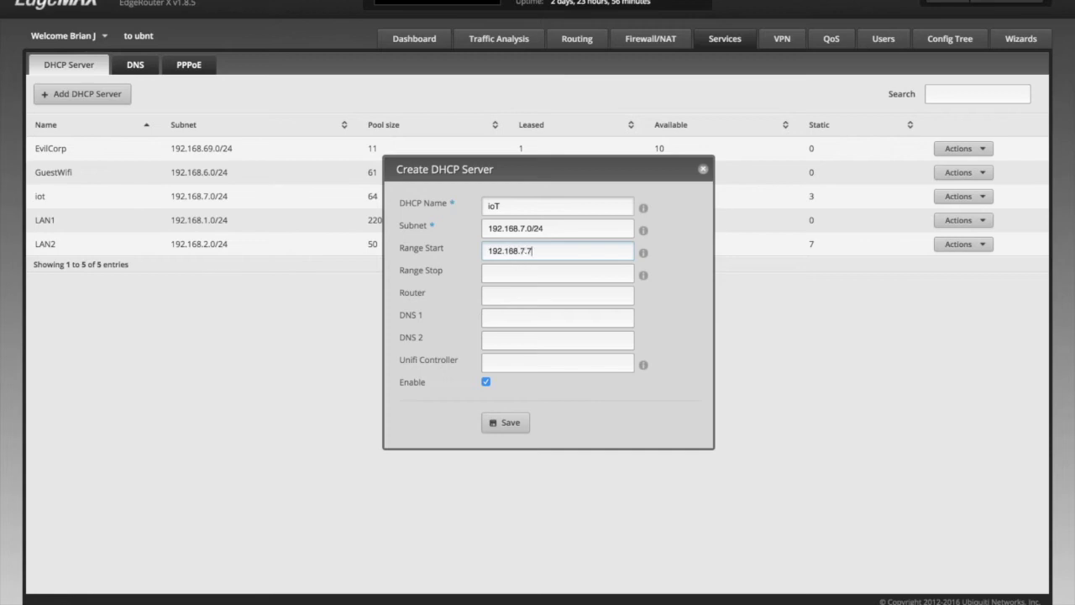
text(192.168.7.)
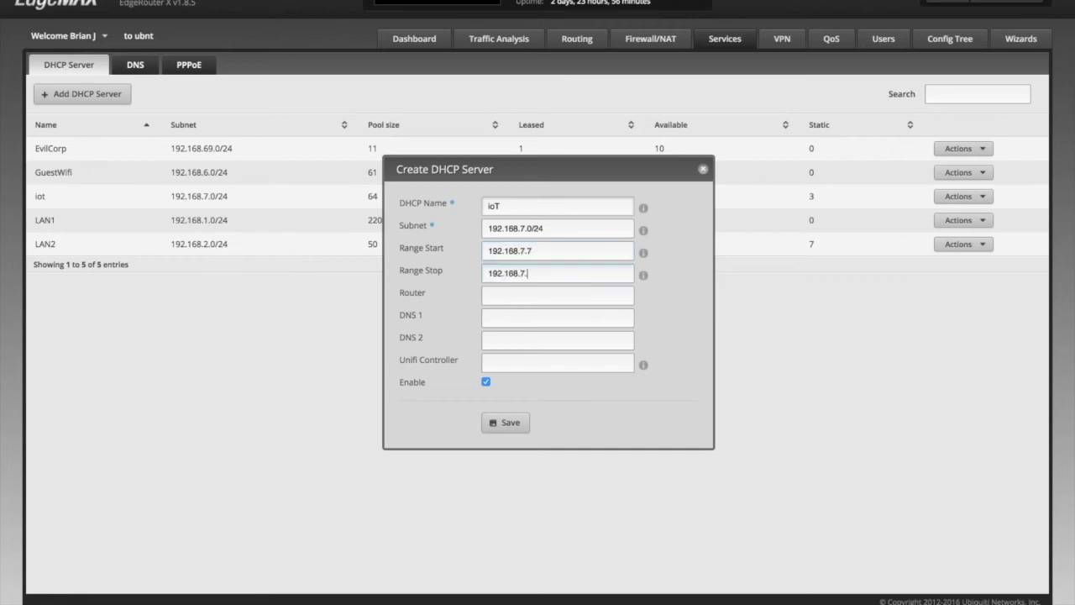
text(77)
key(Tab)
text(192.18)
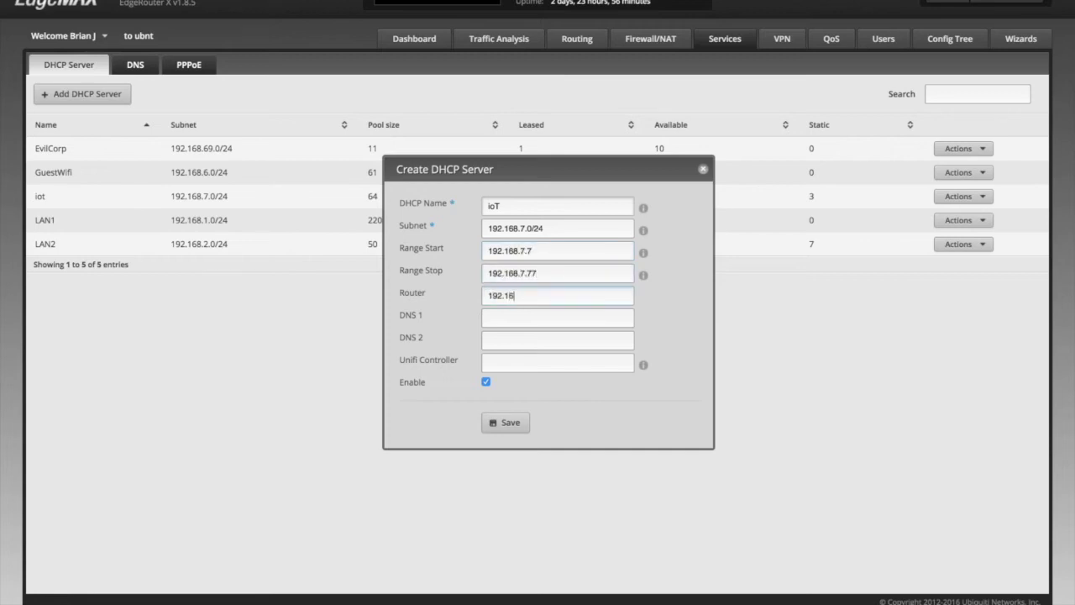
click(485, 317)
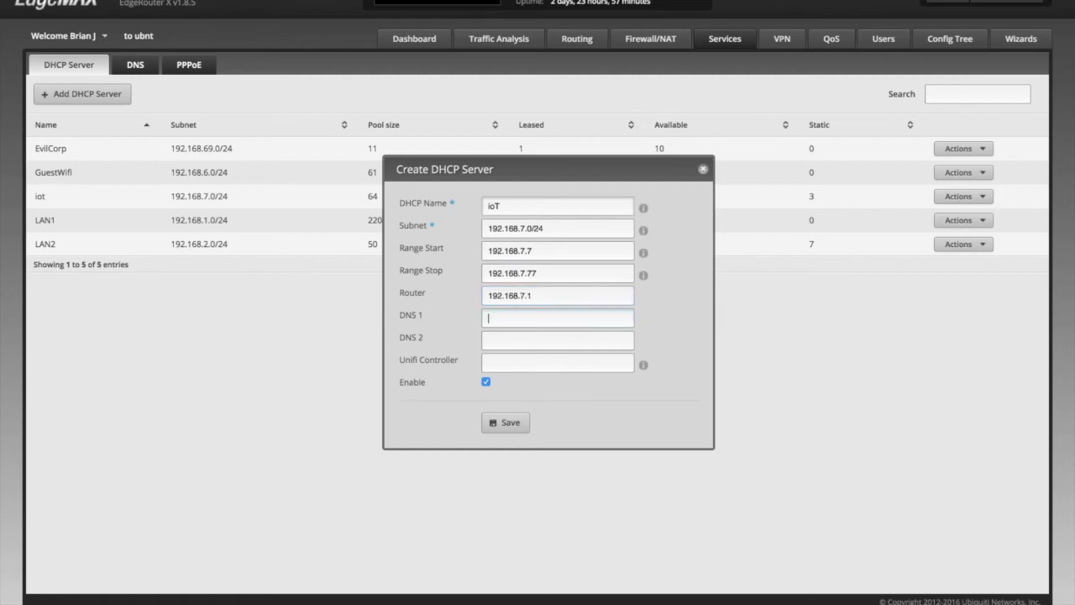
text(2)
key(BackSpace)
text(4.2.2.2)
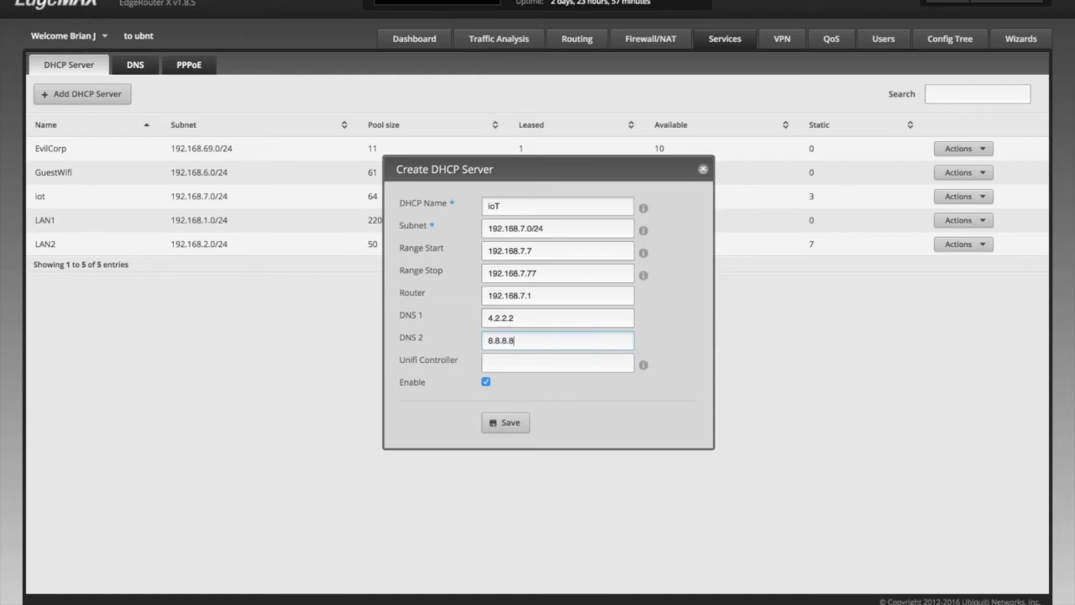
click(704, 171)
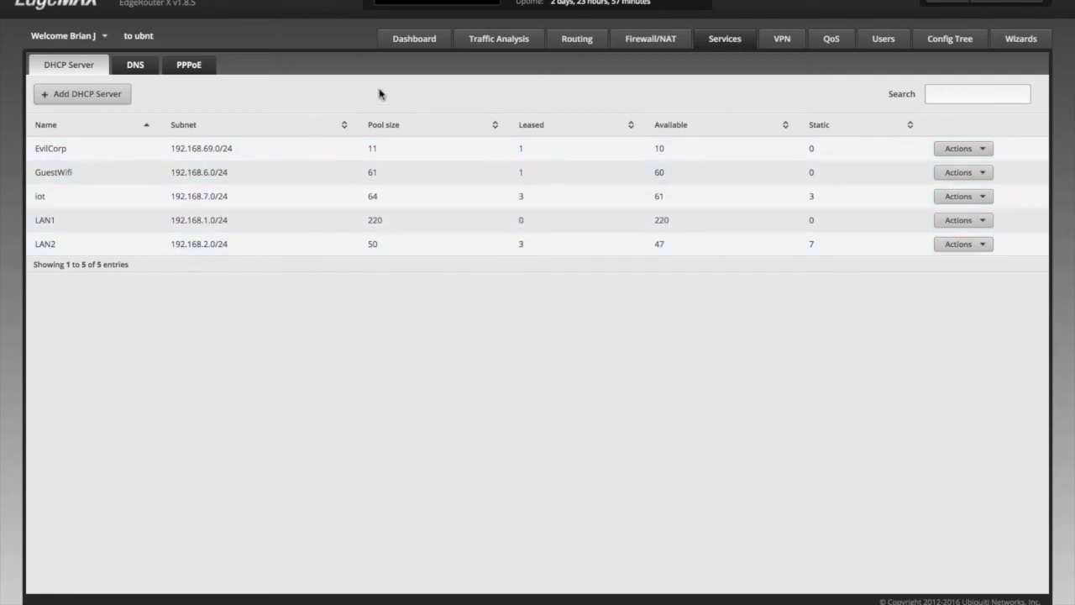
From the Dashboard, start a new VLAN with ID 7 on switch0, described 'iot'.
click(421, 40)
click(290, 435)
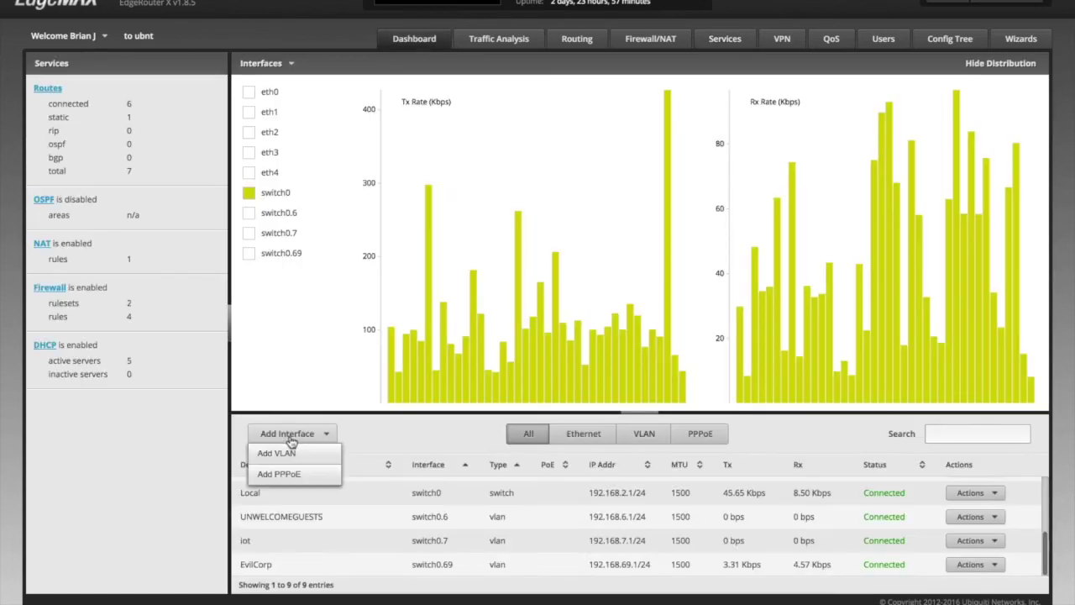
click(280, 454)
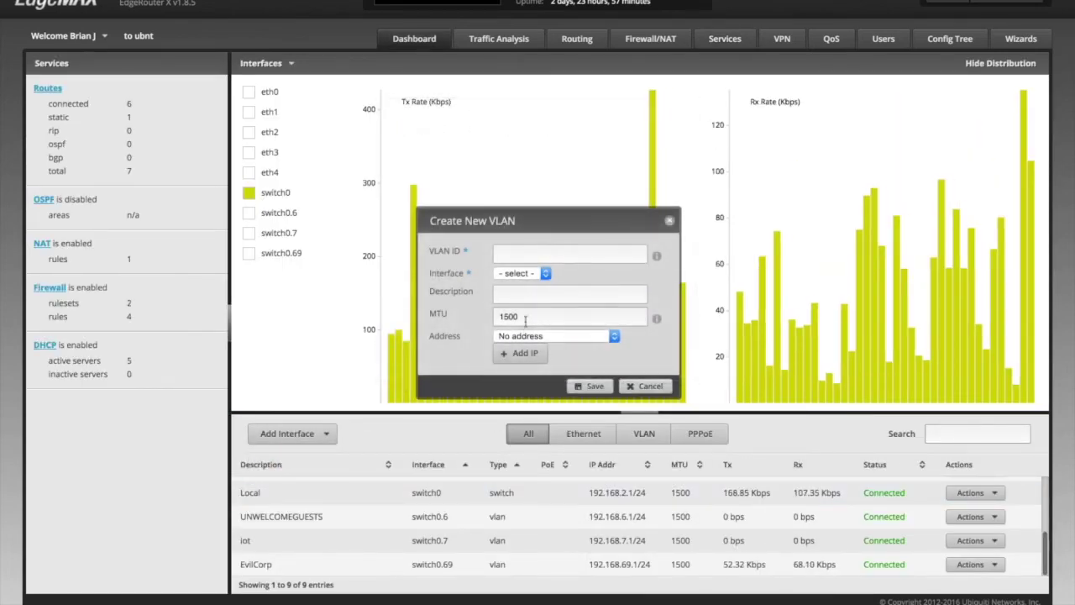
click(518, 250)
text(7)
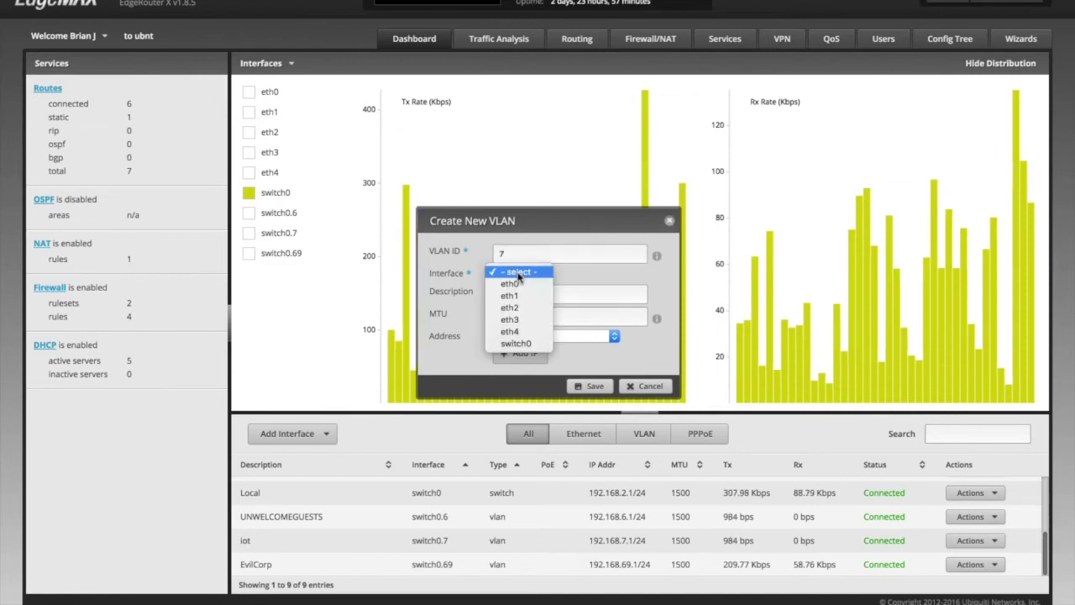
click(523, 344)
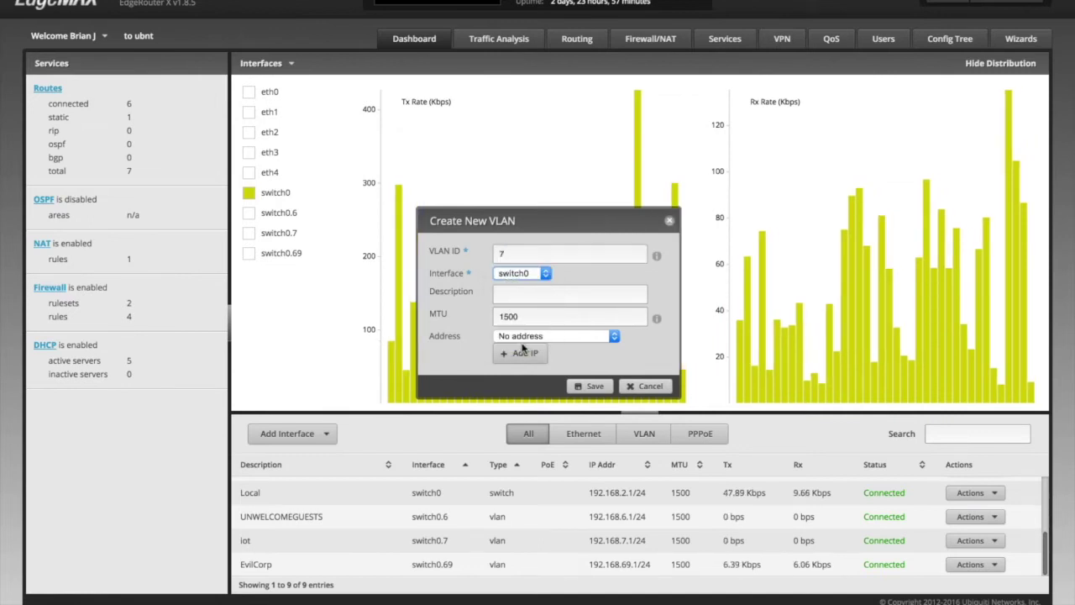
click(520, 297)
text(iot)
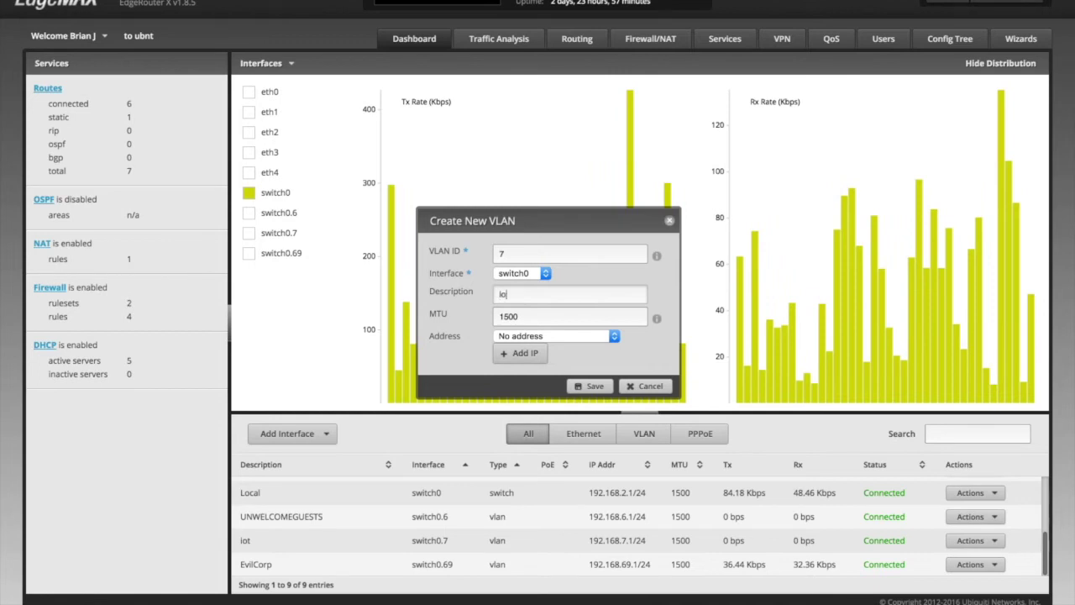
Give the VLAN a manually defined address 192.168.7.1/24, then cancel without saving.
key(Tab)
key(Tab)
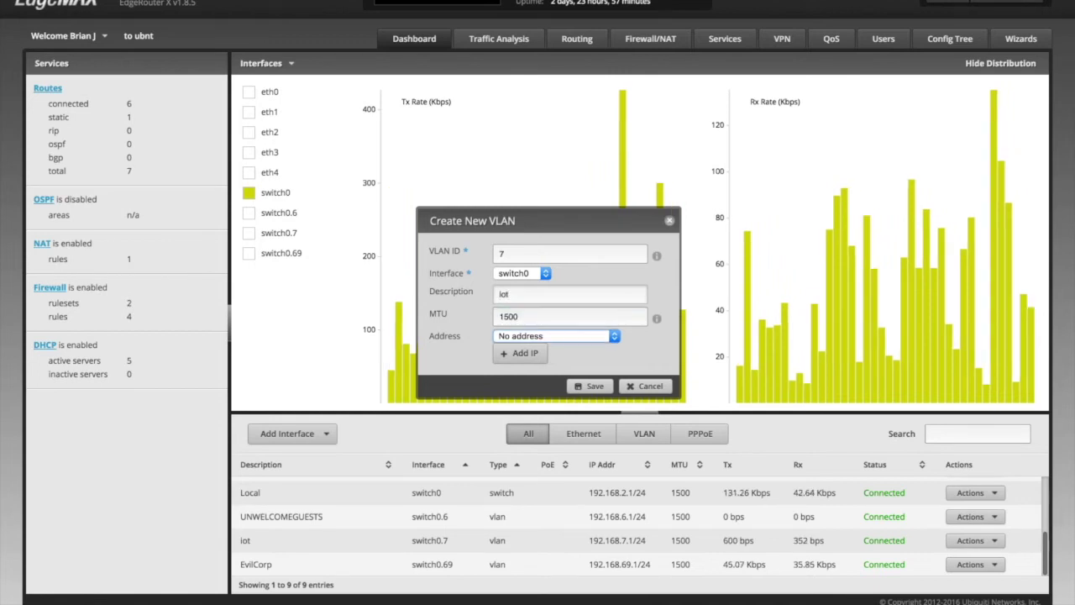
click(570, 338)
click(540, 350)
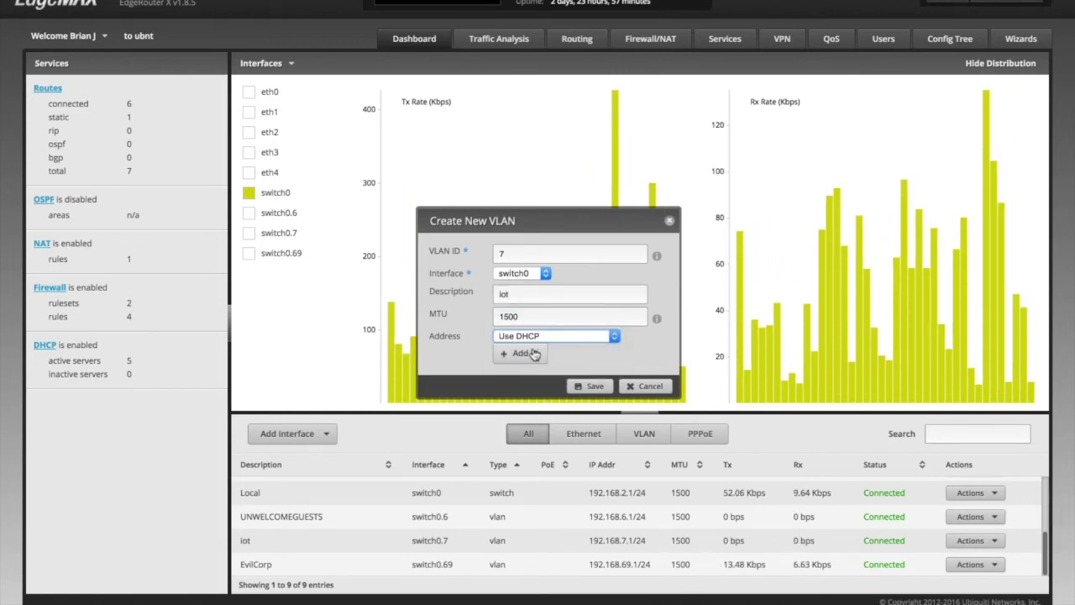
click(543, 335)
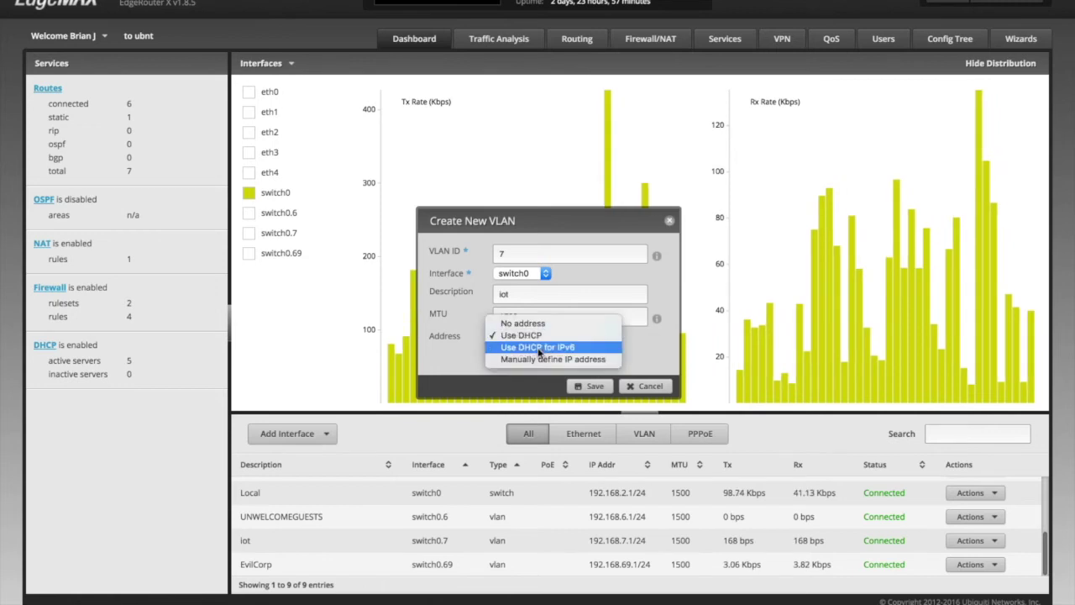
click(546, 359)
click(532, 359)
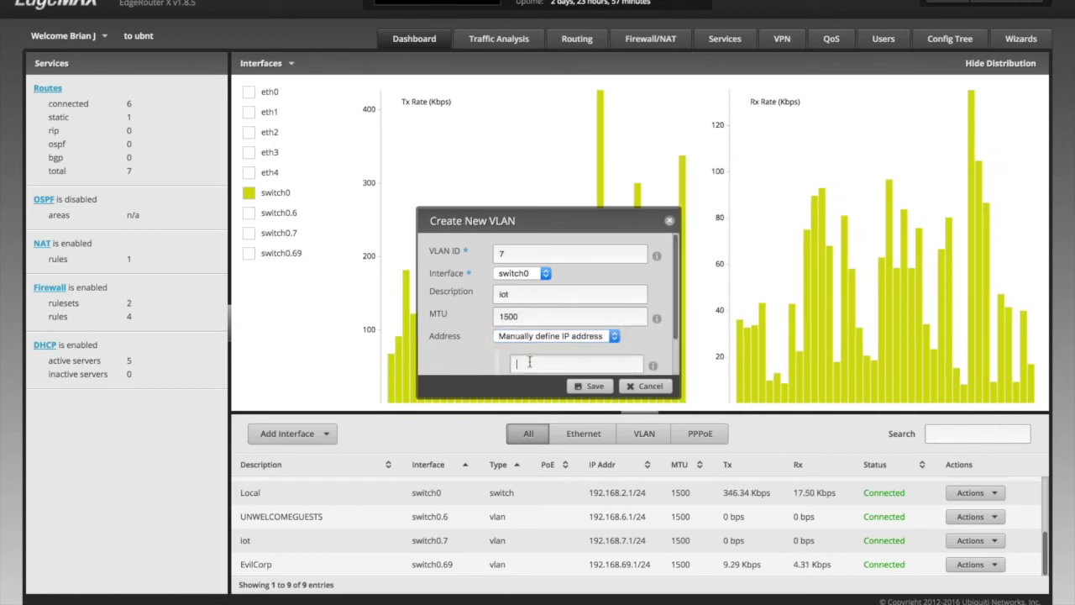
text(172)
key(BackSpace)
text(92.168.7.)
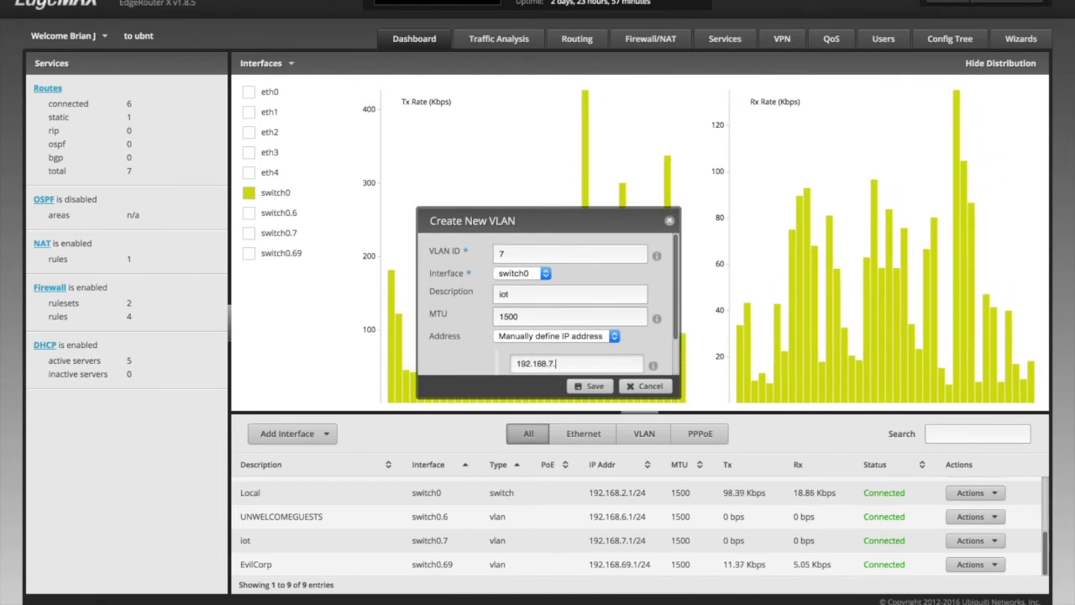
text(1/24)
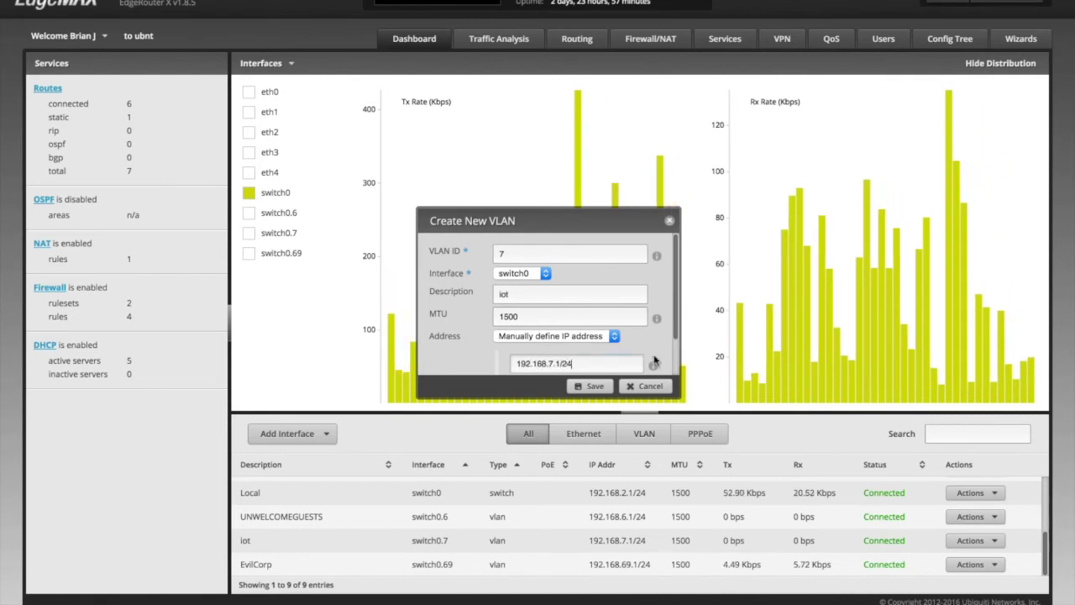
scroll(653, 355, down, 1)
scroll(653, 355, down, 1)
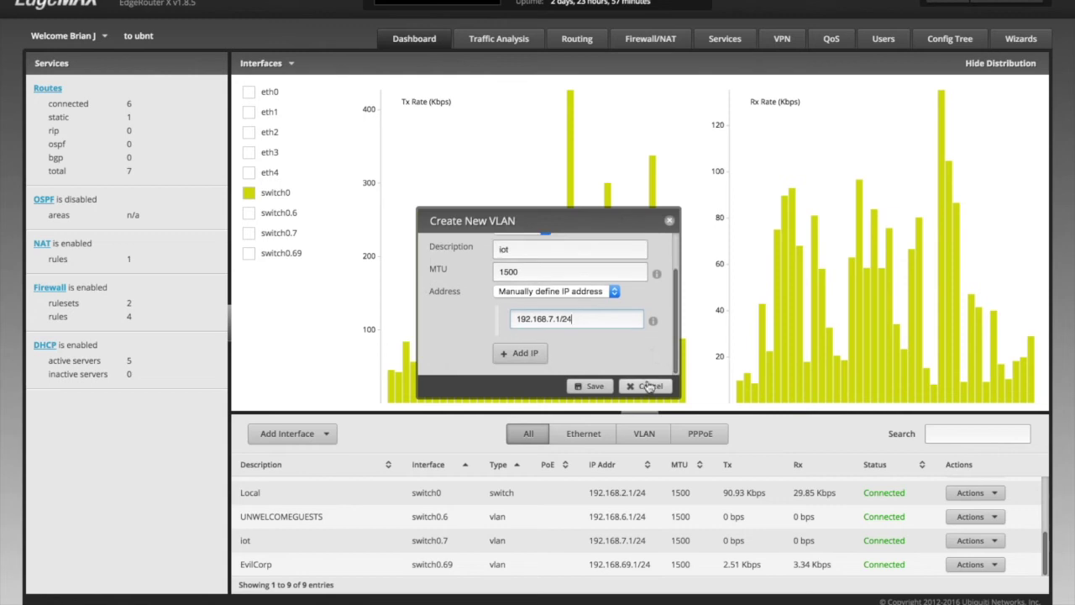
click(647, 388)
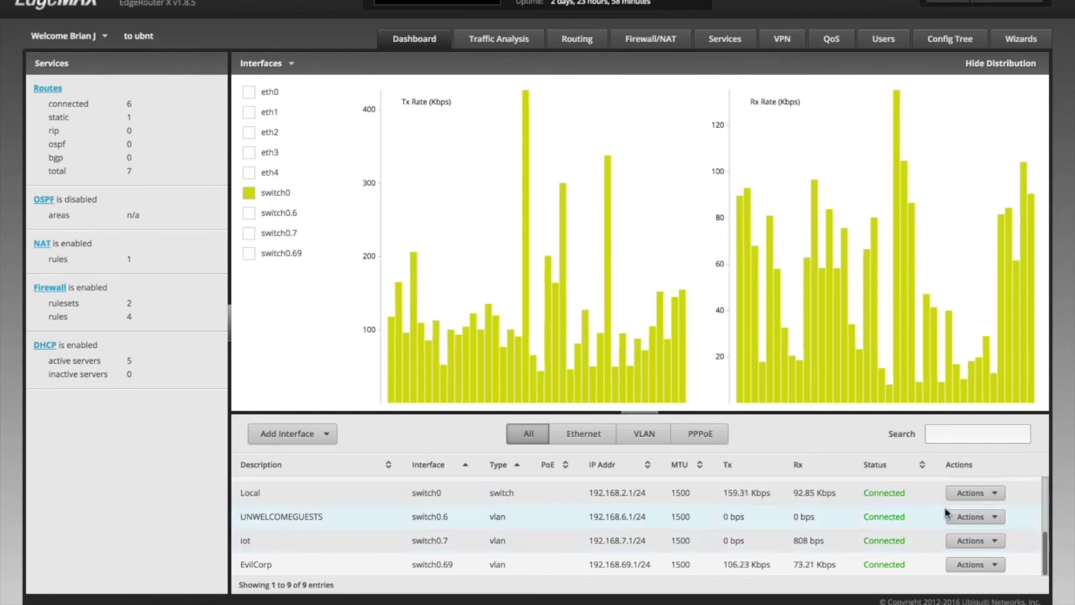
Open Config from the Actions menu of the Local switch0 interface.
click(979, 495)
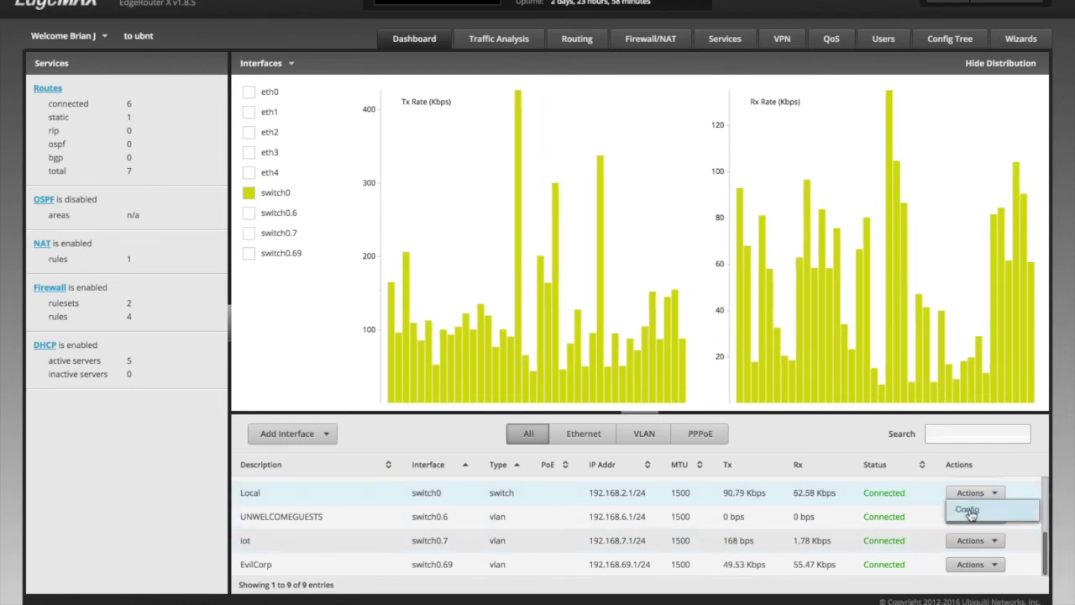
click(968, 511)
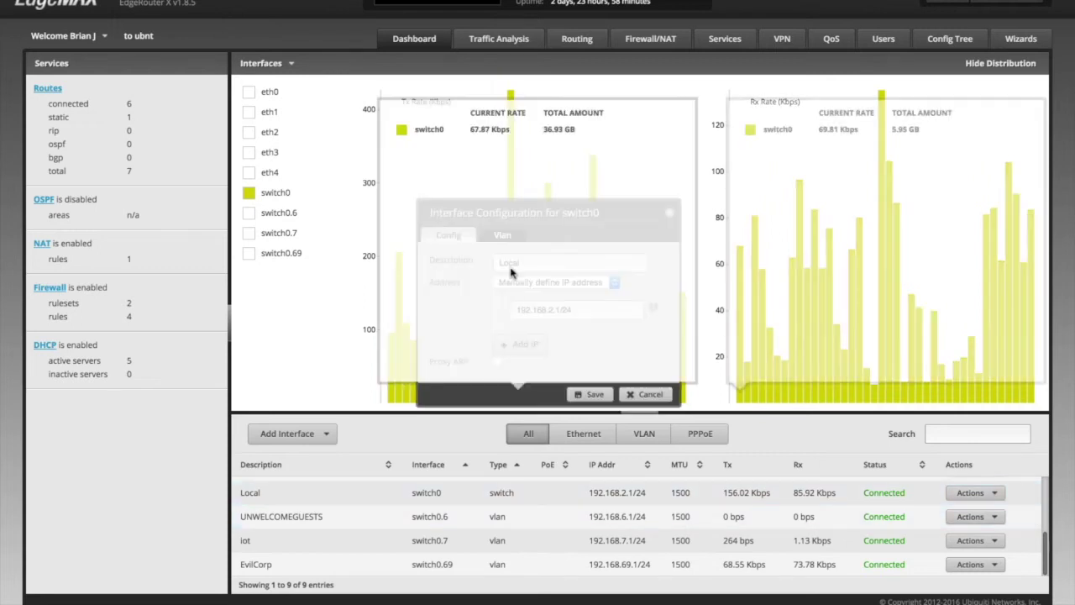
Review eth4's tagged VLANs 6, 7 and 69 on switch0's Vlan tab, then cancel.
click(504, 238)
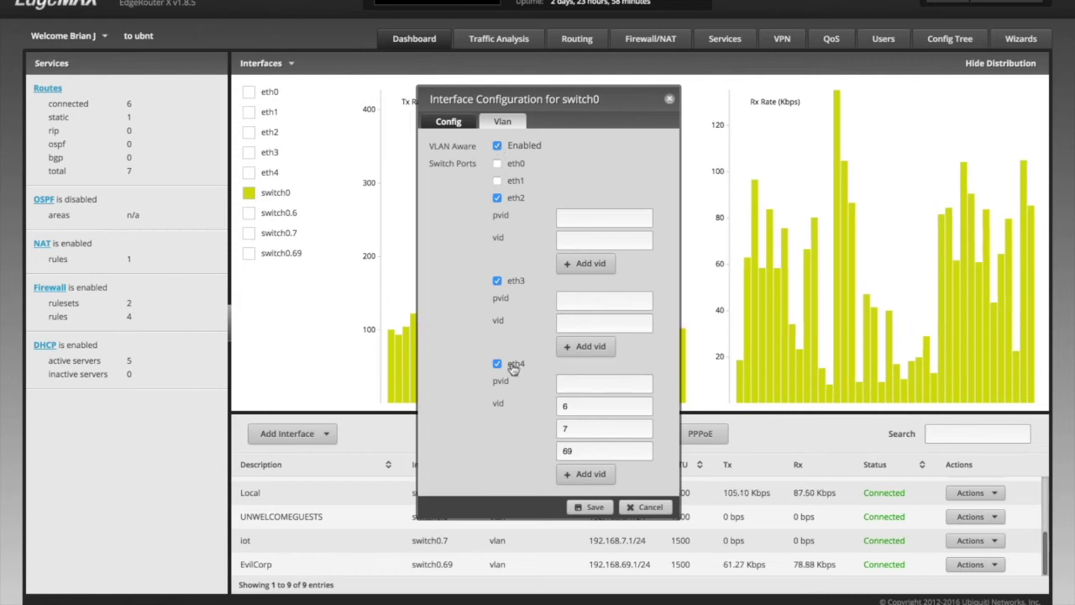
click(577, 406)
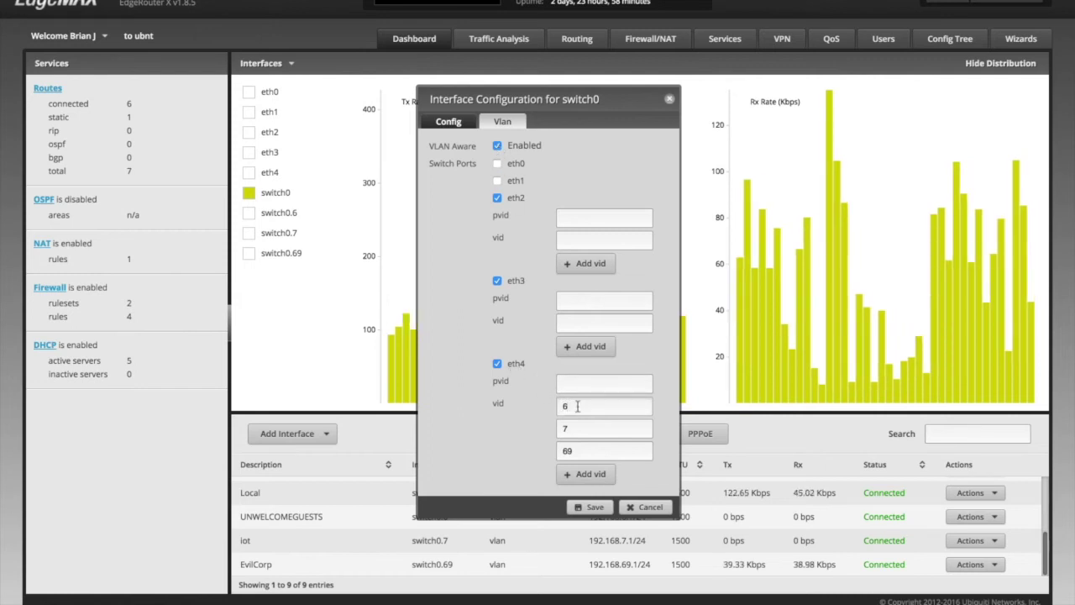
click(573, 428)
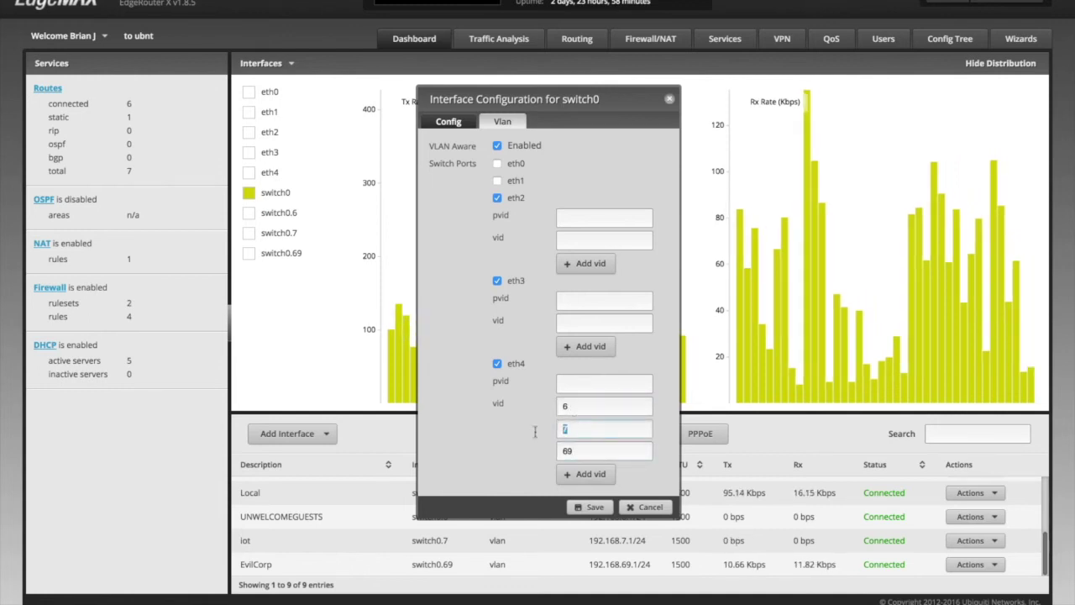
click(576, 407)
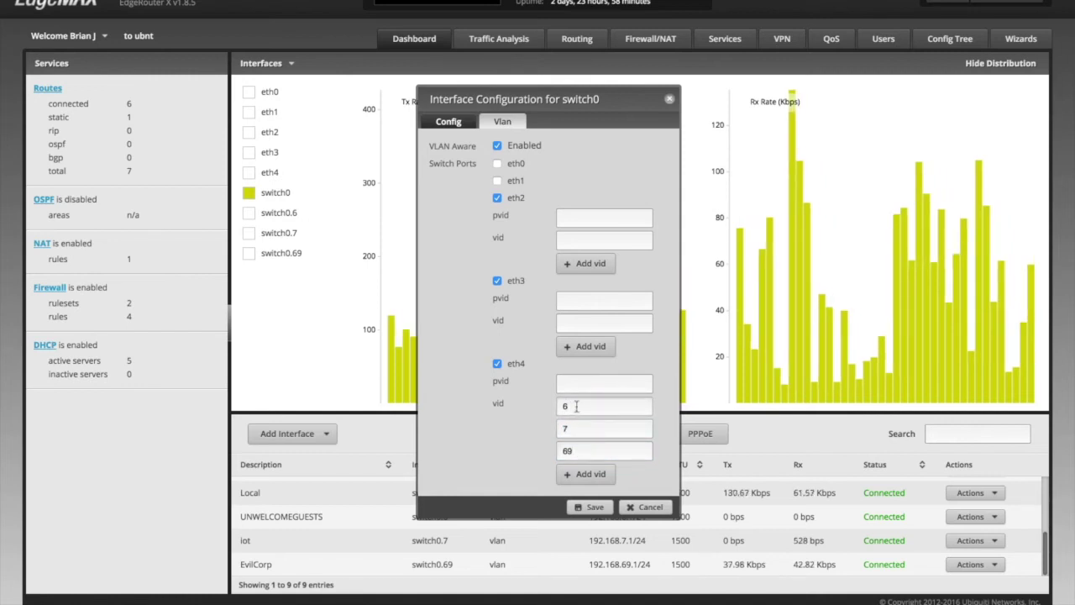
click(643, 510)
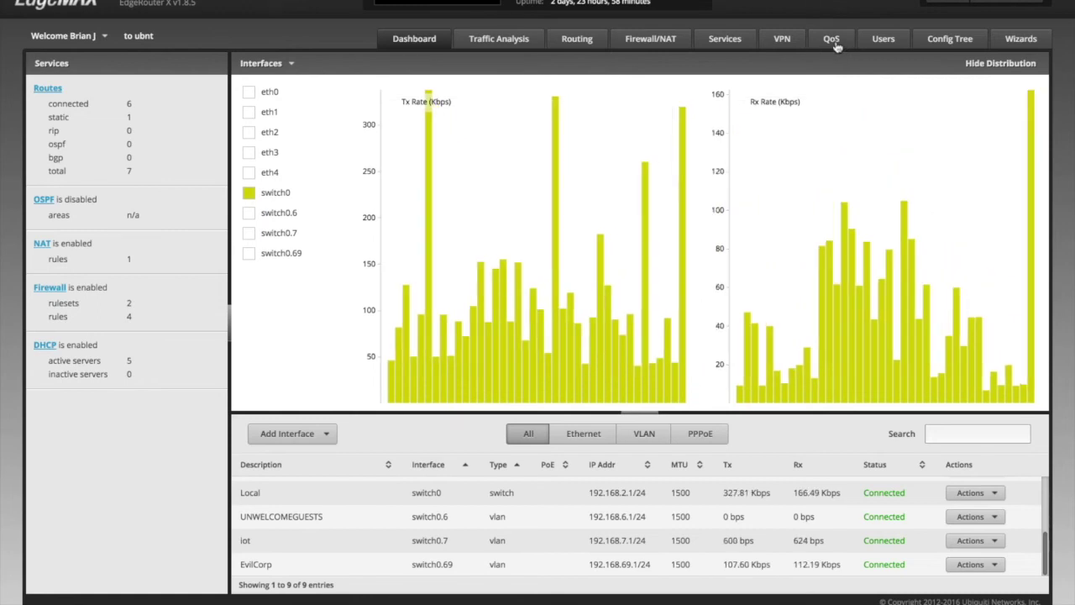
click(832, 38)
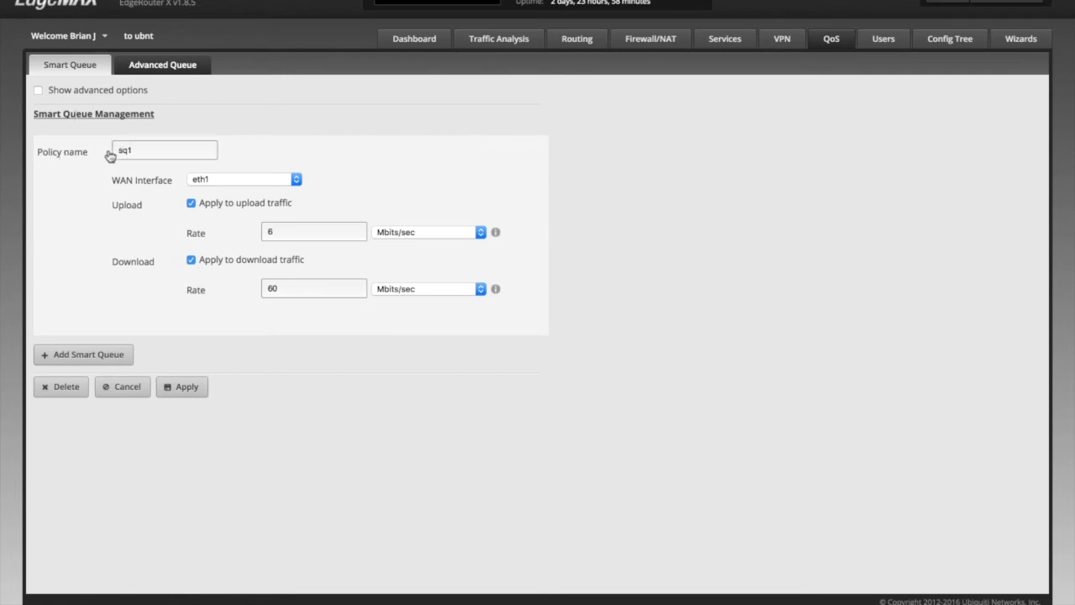
click(137, 150)
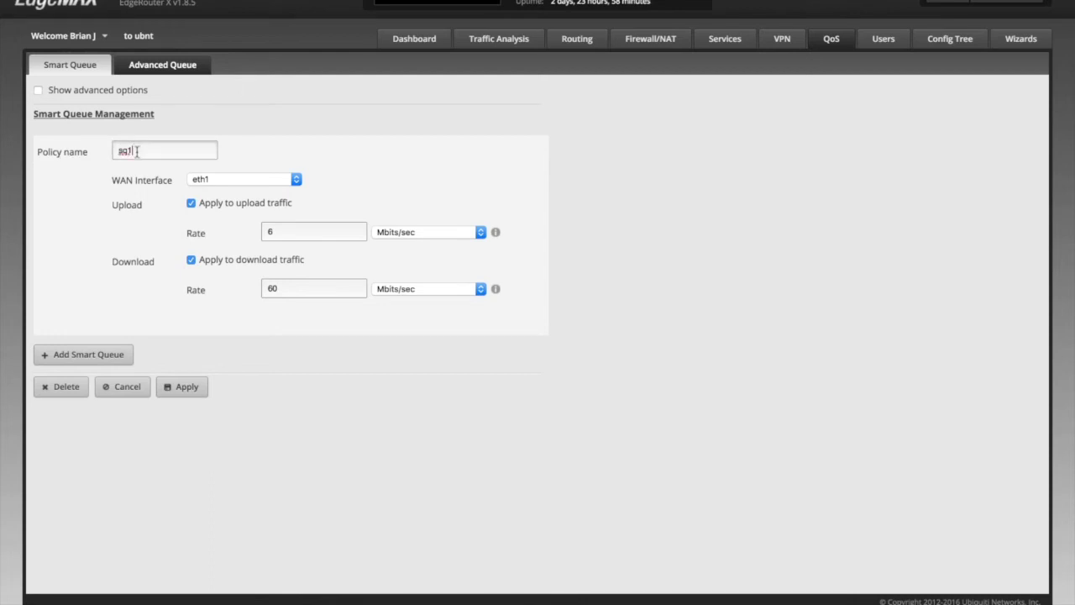
click(286, 232)
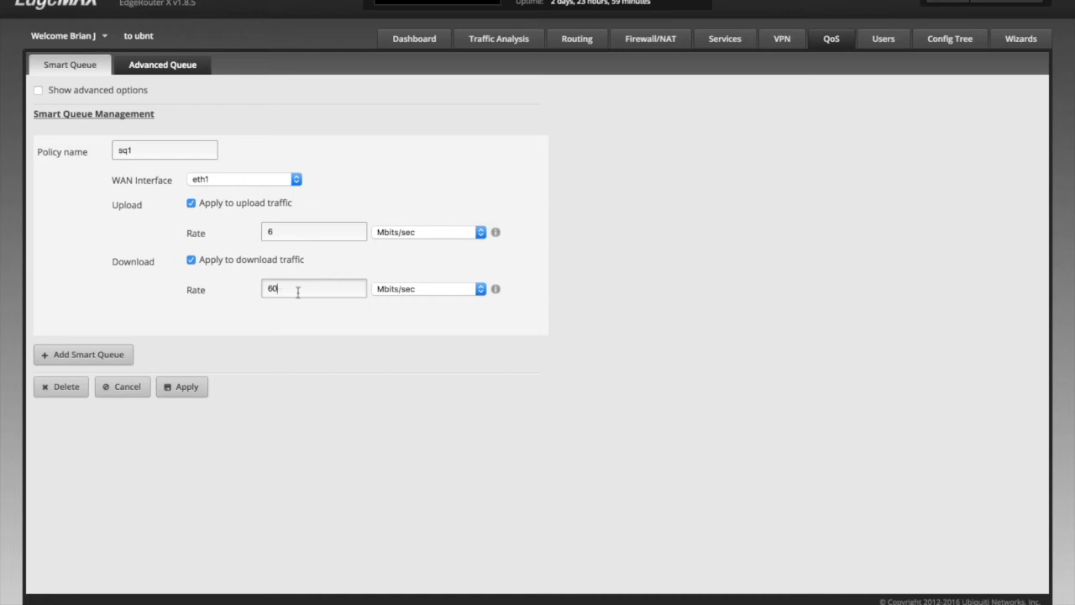
click(286, 234)
click(268, 224)
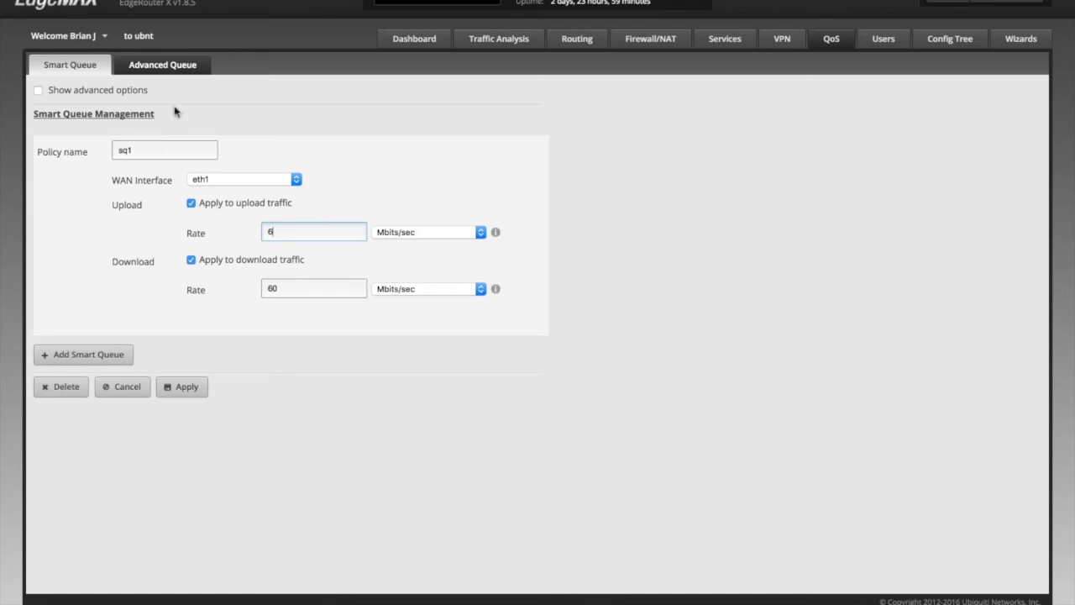
click(162, 64)
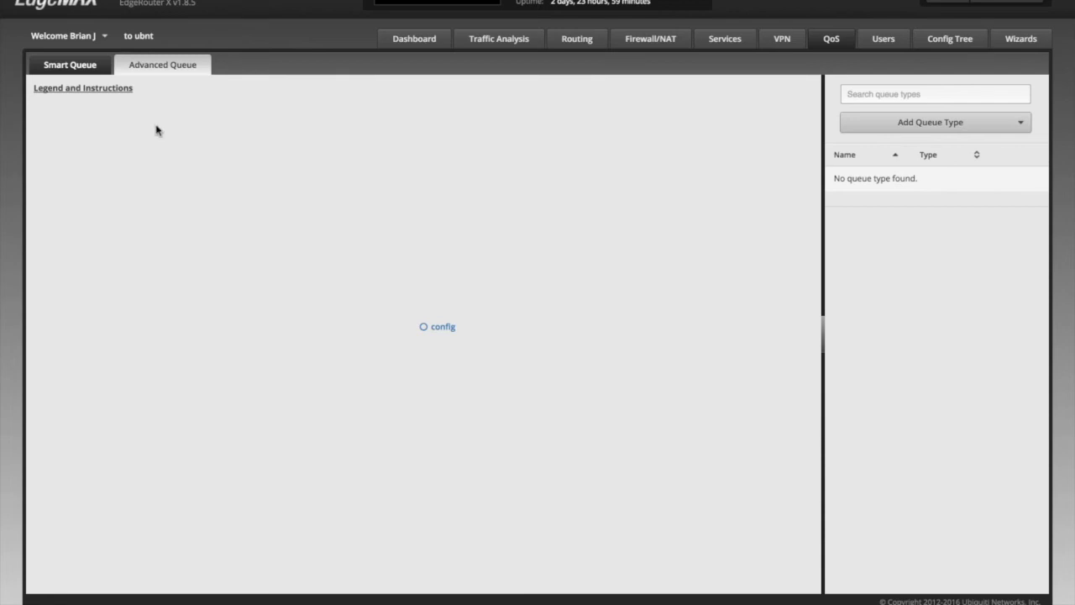
click(77, 66)
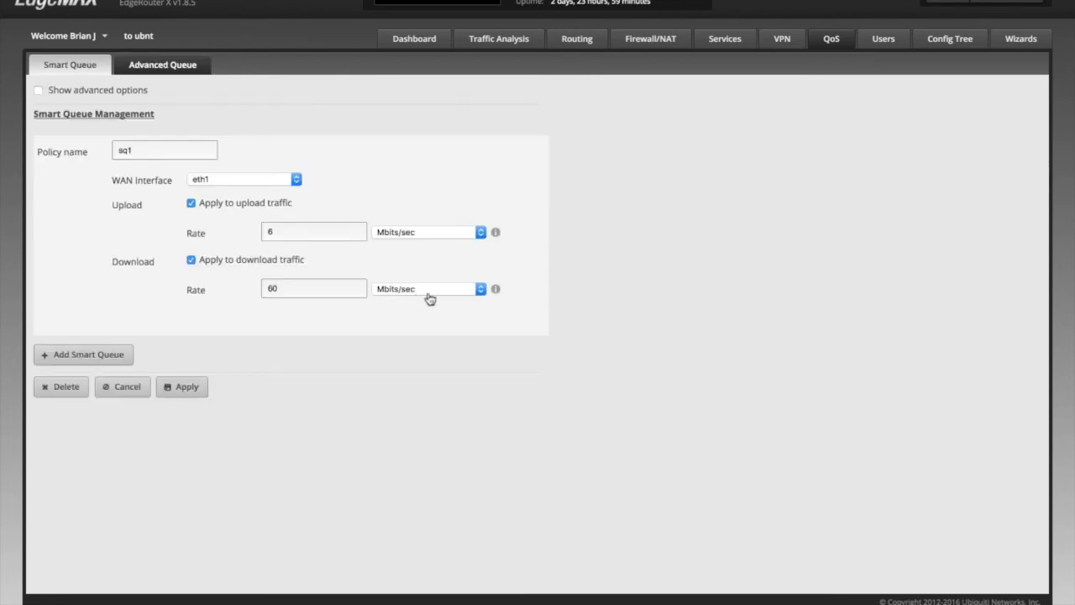
click(308, 287)
click(404, 42)
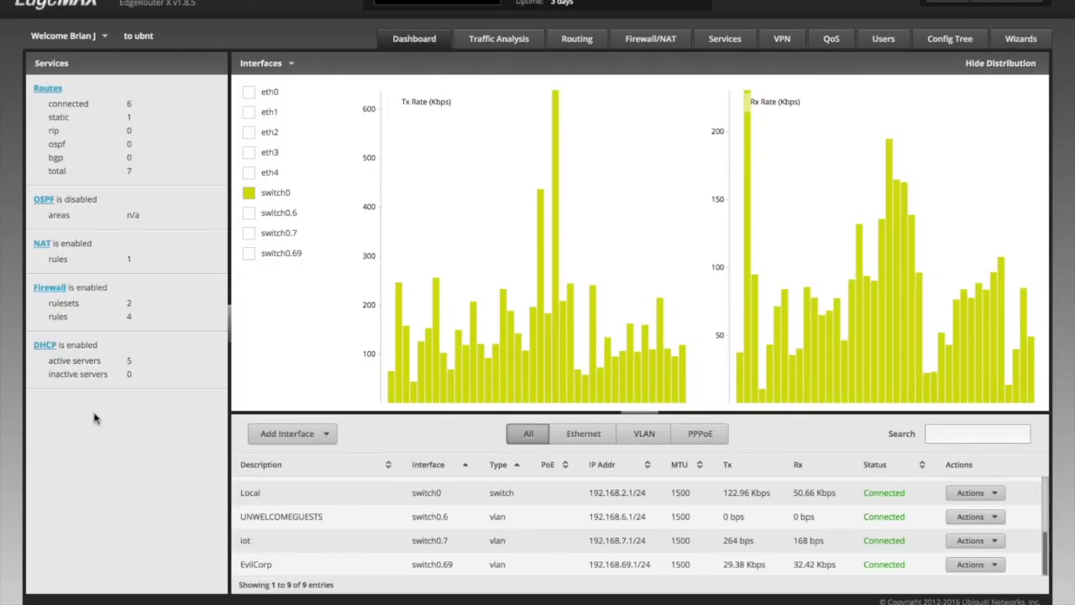
click(45, 346)
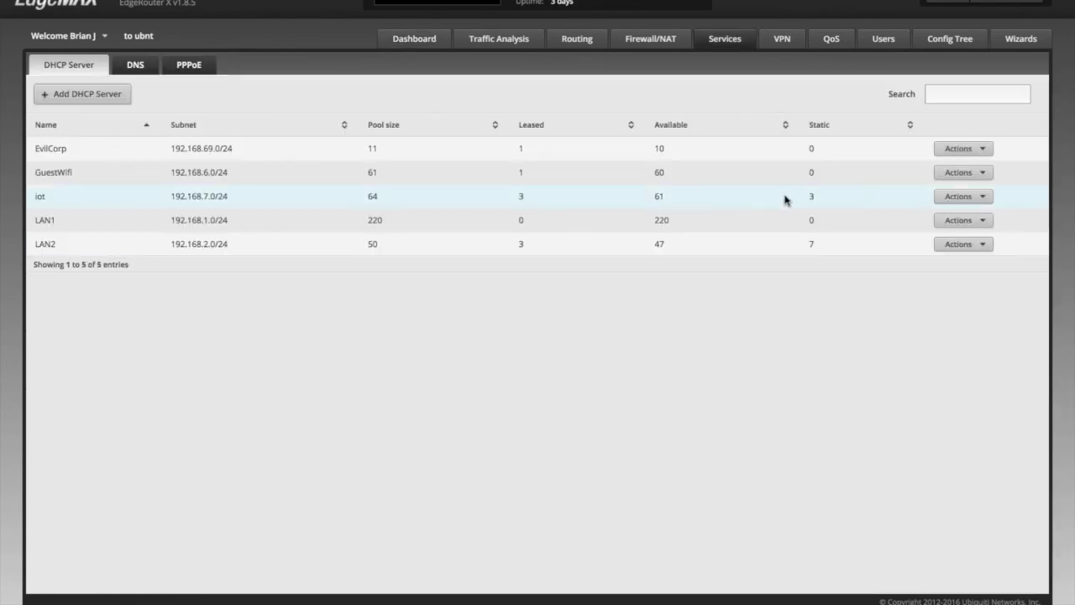
click(962, 196)
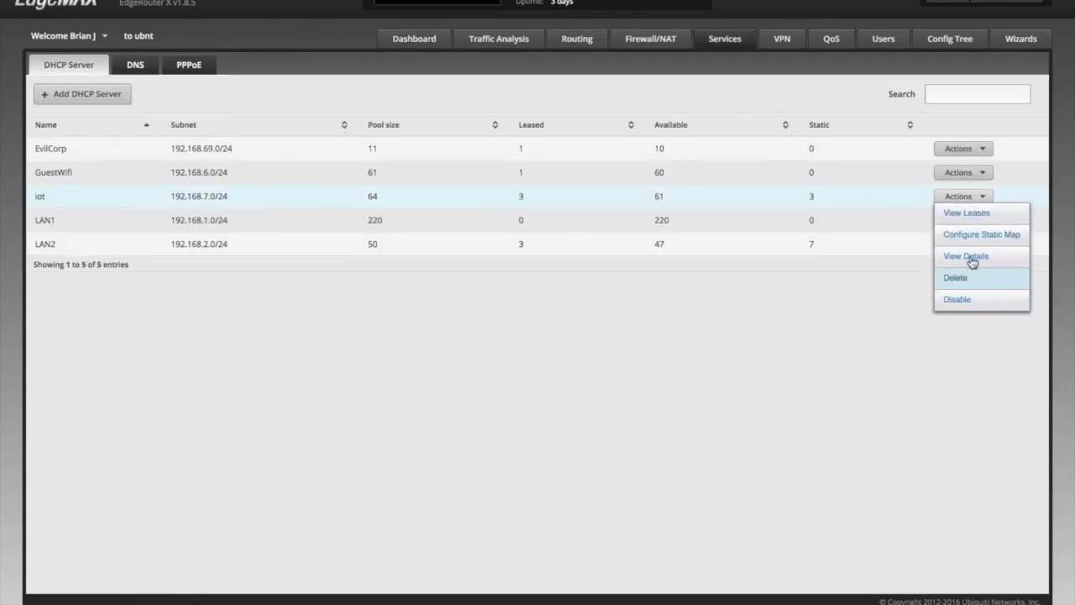
click(978, 235)
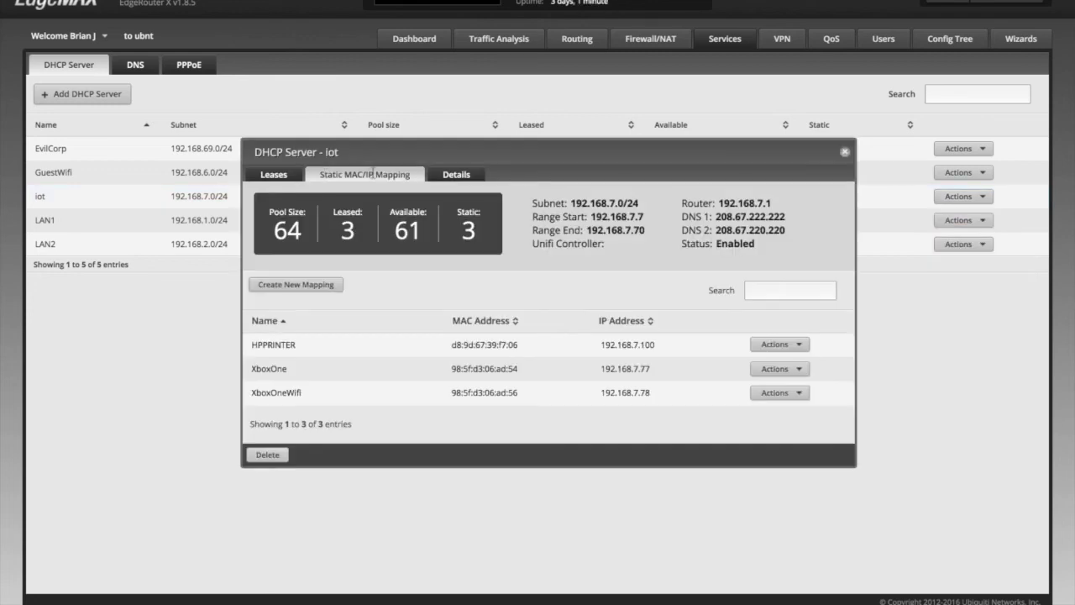
click(846, 153)
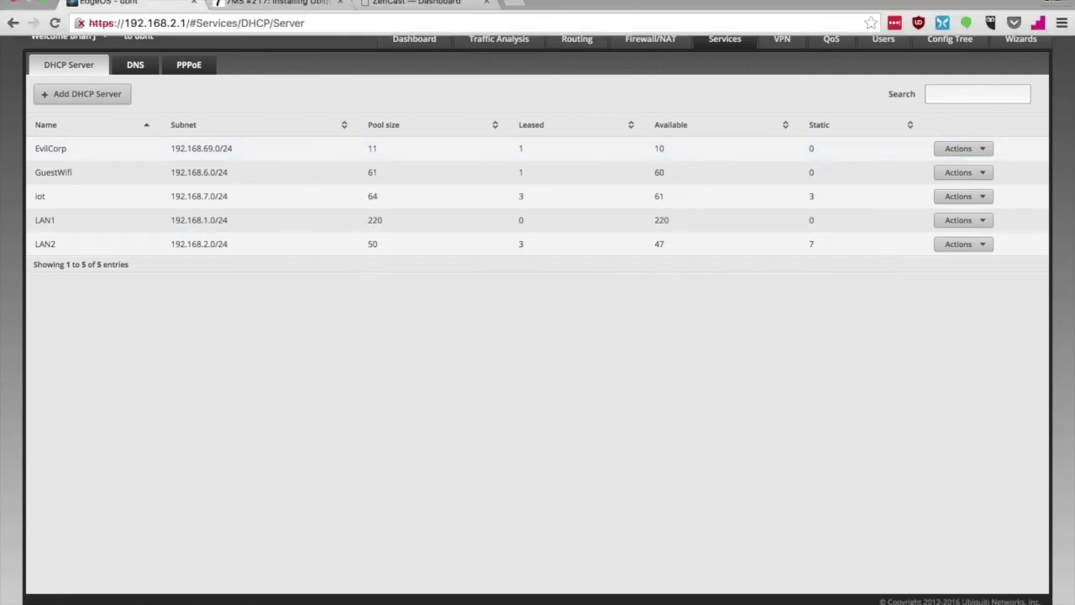
In the TMS #217 post, highlight the Xbox NAT block's switch0.7, wan eth1 and 192.168.7.77/32 lines.
click(255, 4)
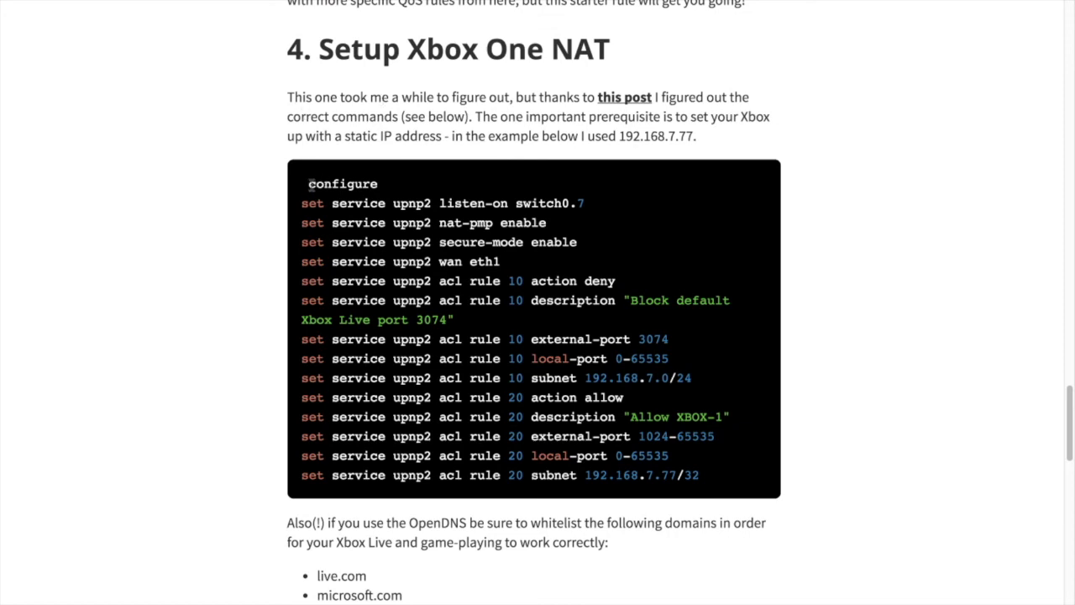
drag(310, 185, 742, 482)
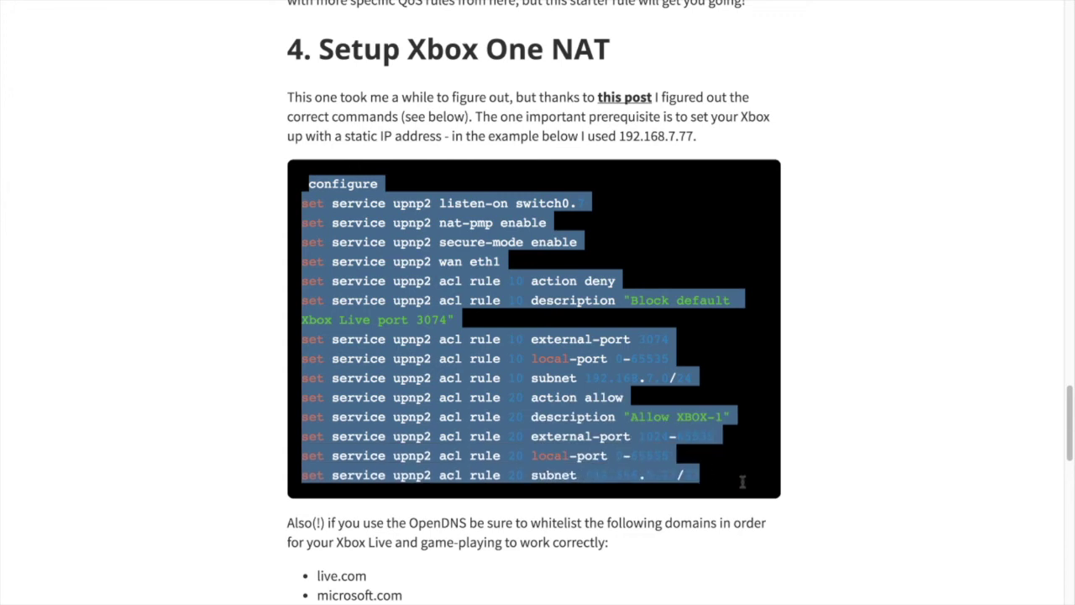
click(447, 246)
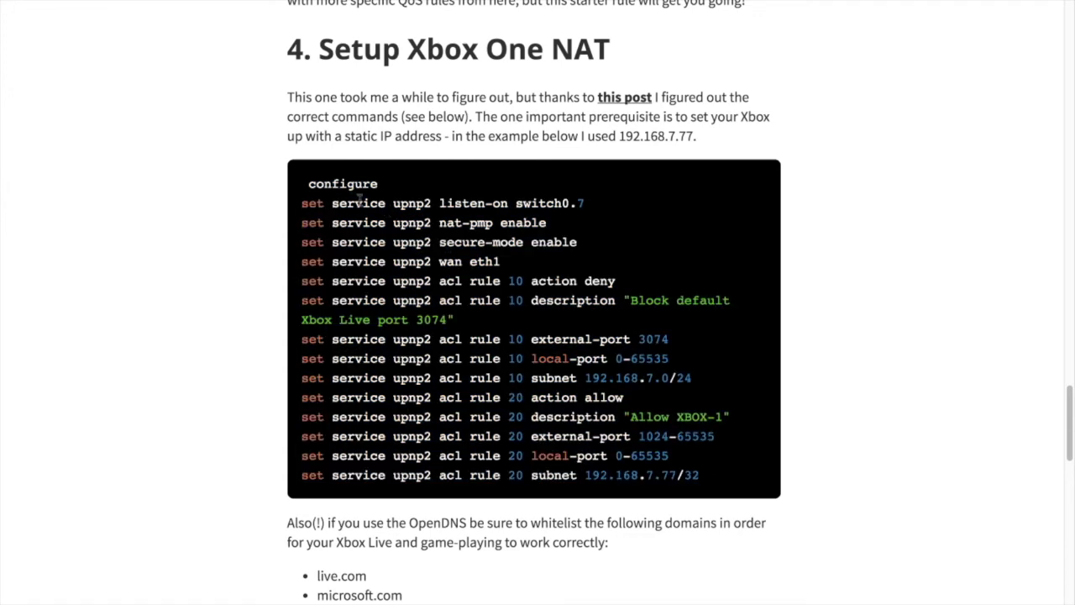
drag(515, 203, 591, 207)
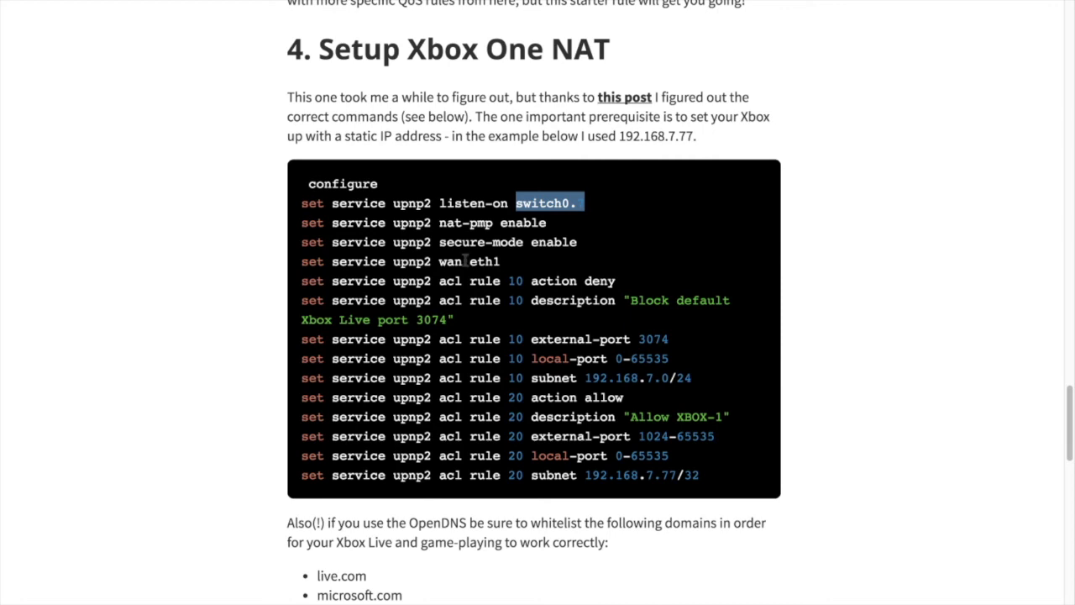
drag(439, 261, 502, 262)
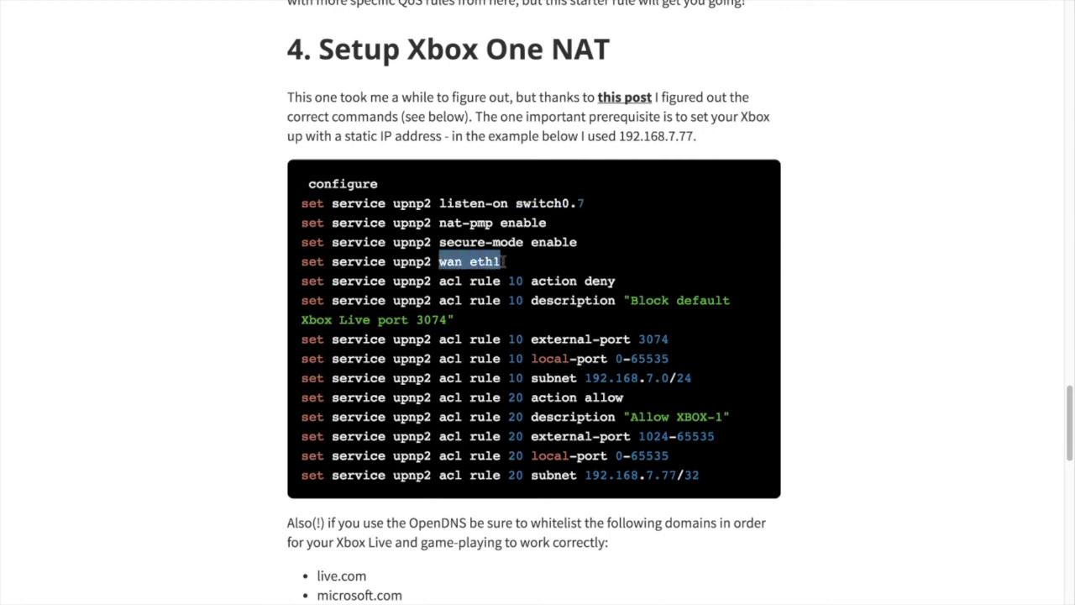
click(452, 257)
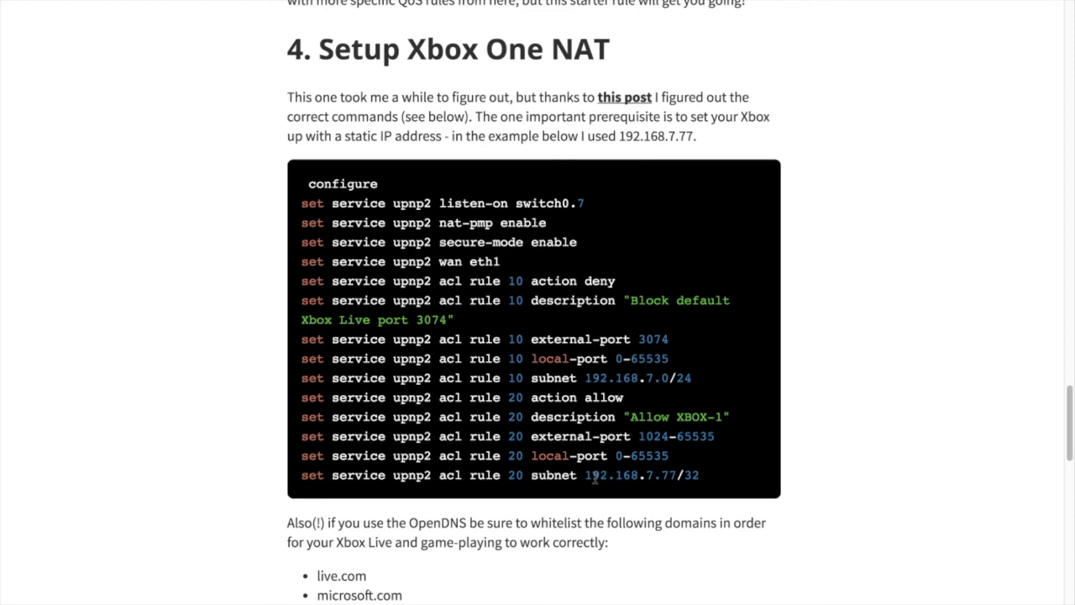
drag(585, 475, 700, 477)
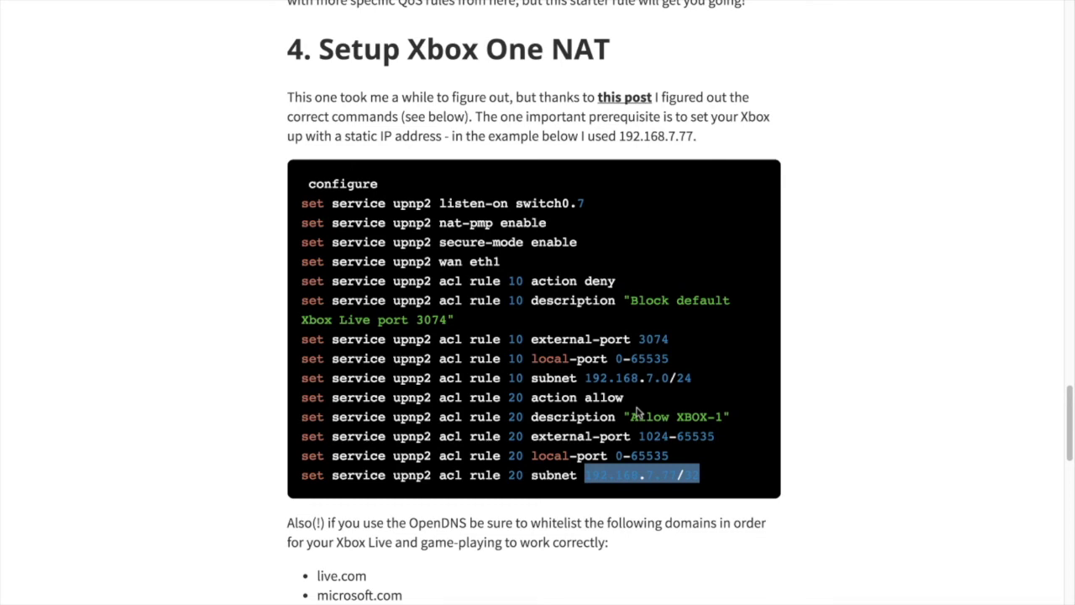
scroll(637, 412, down, 1)
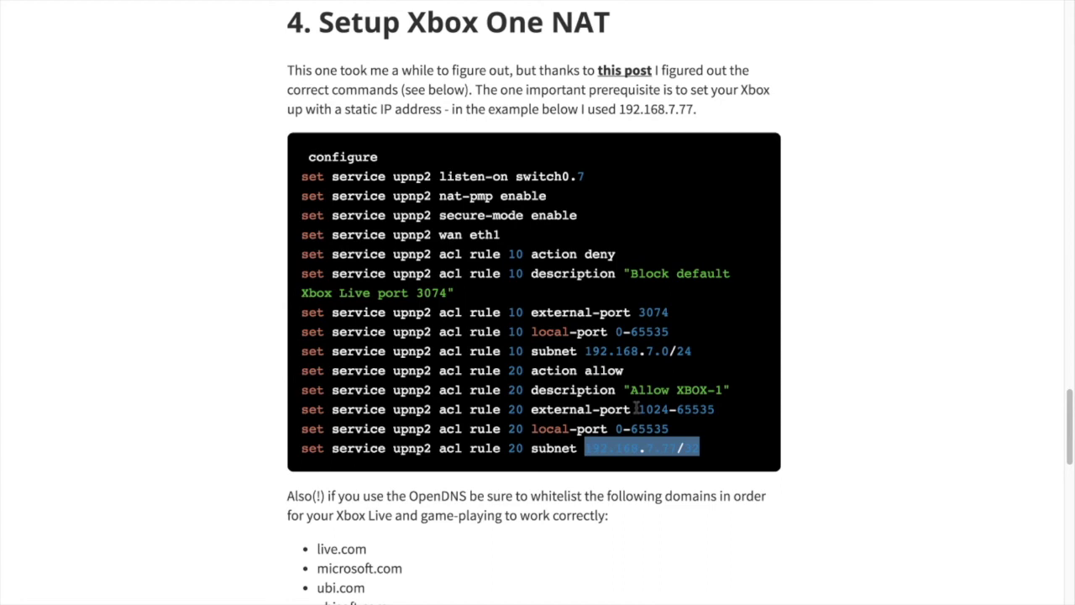
scroll(637, 409, down, 5)
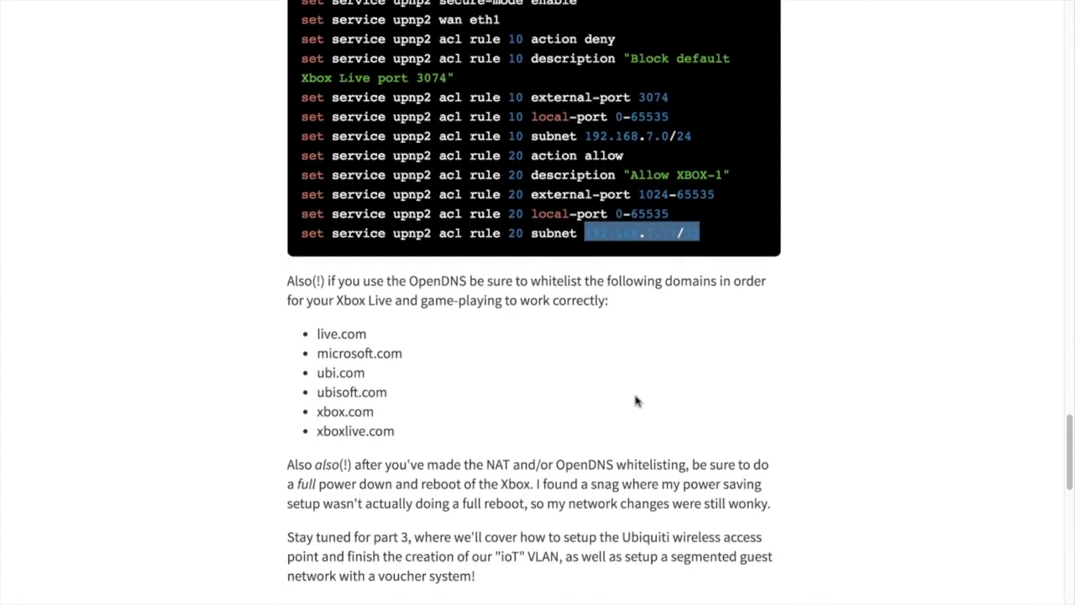
scroll(636, 402, down, 1)
click(382, 248)
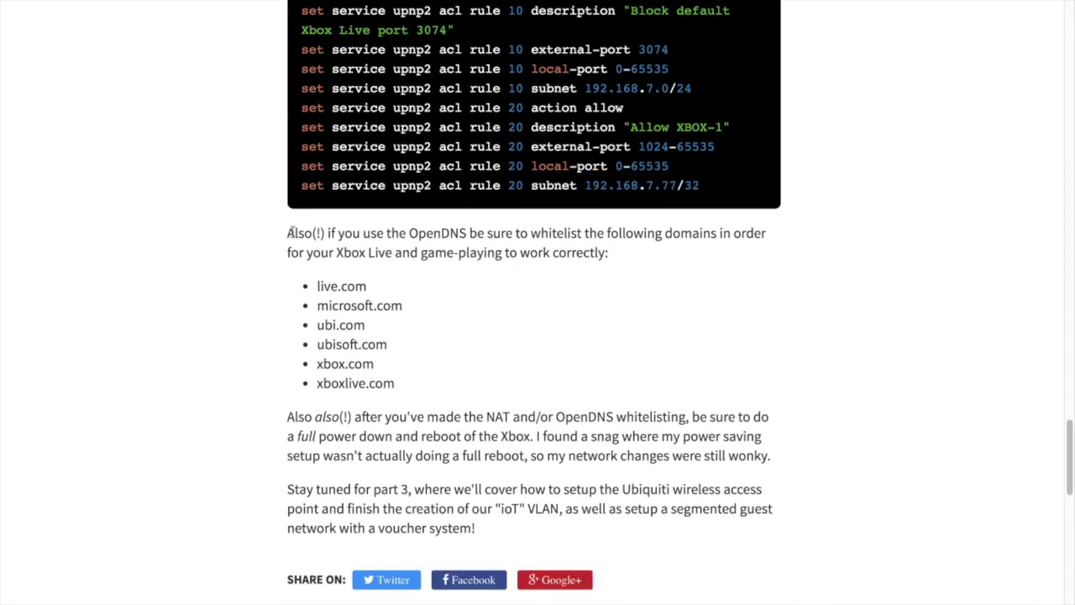
drag(287, 232, 650, 253)
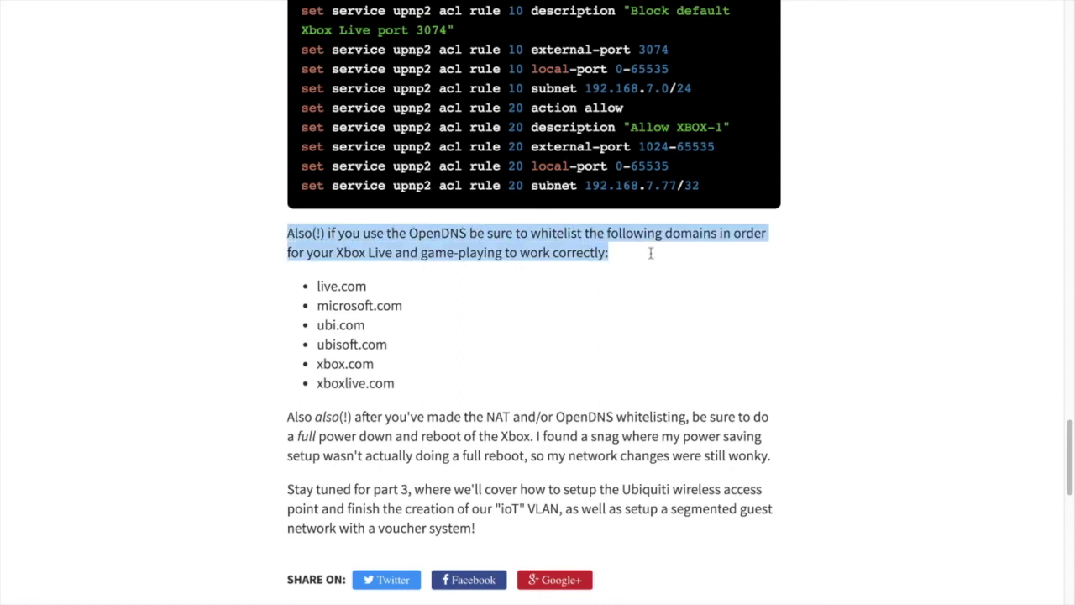
click(614, 260)
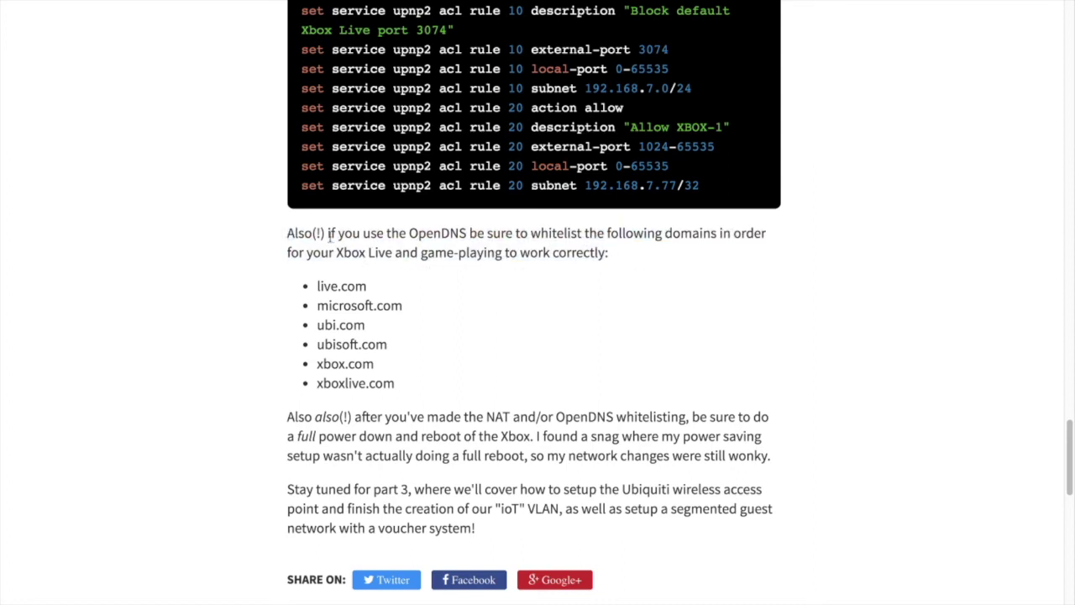
drag(446, 147, 477, 108)
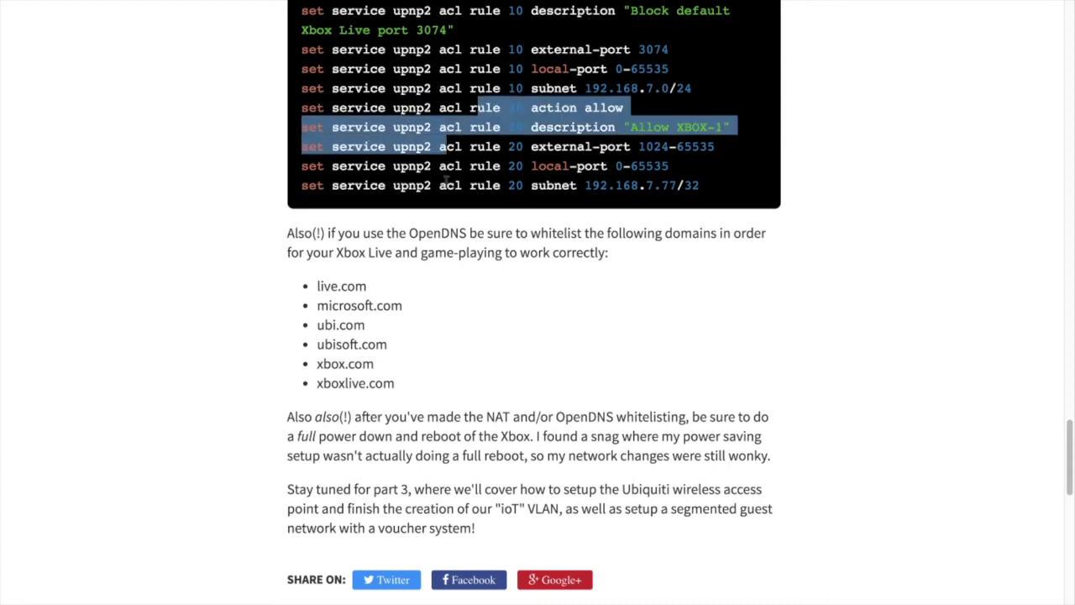
click(291, 233)
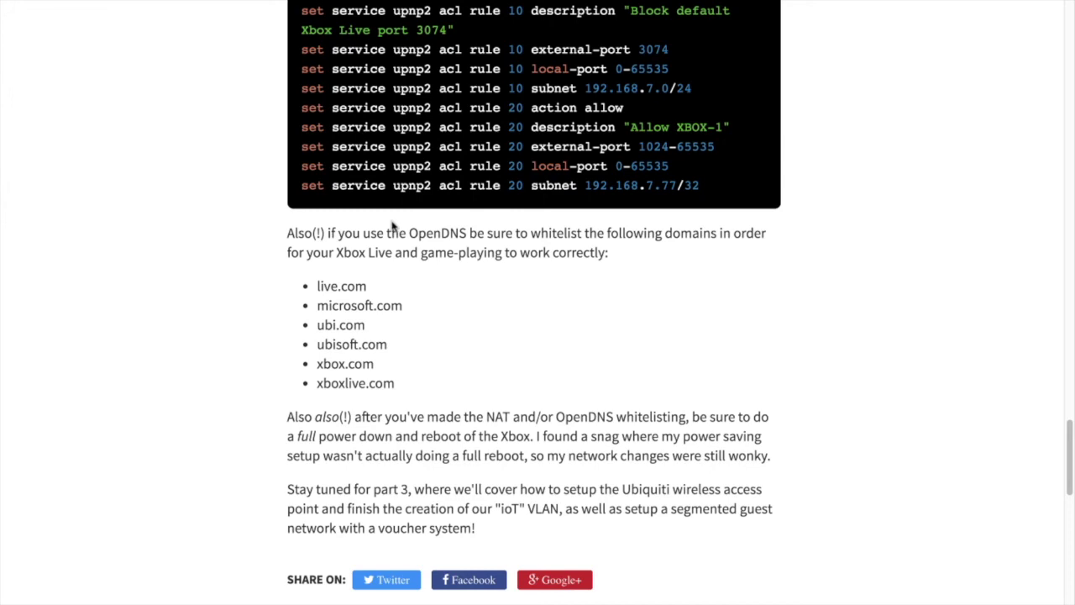
click(318, 286)
drag(330, 292, 396, 384)
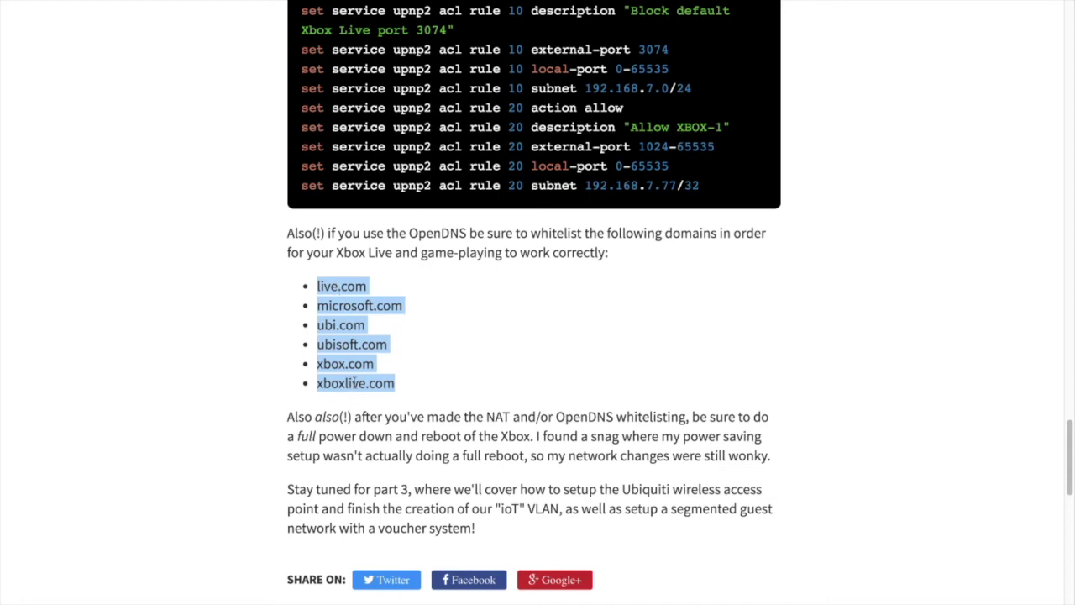
click(339, 287)
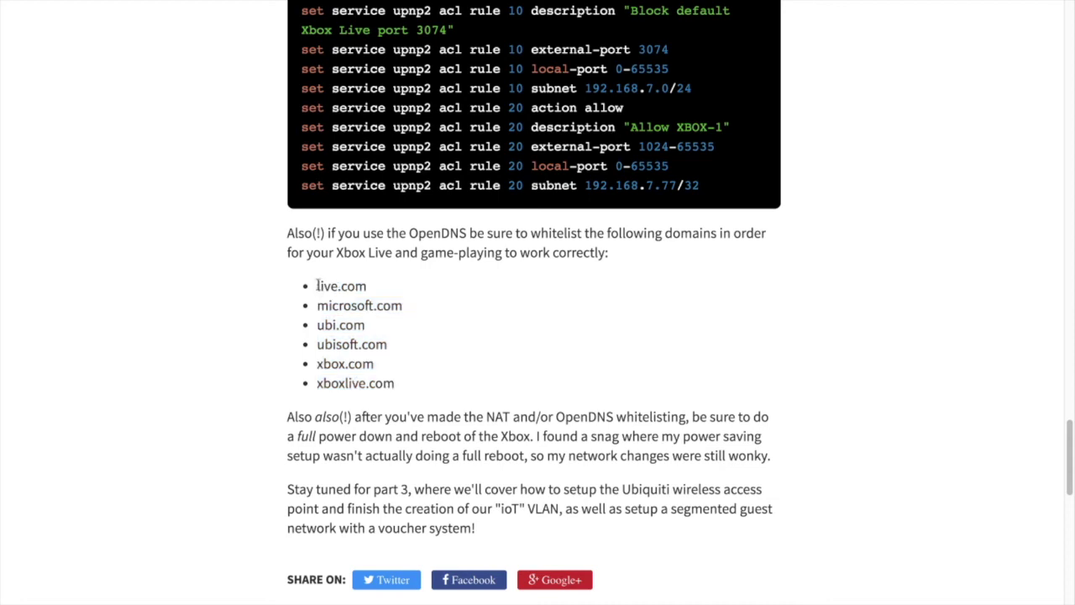
drag(316, 286, 412, 385)
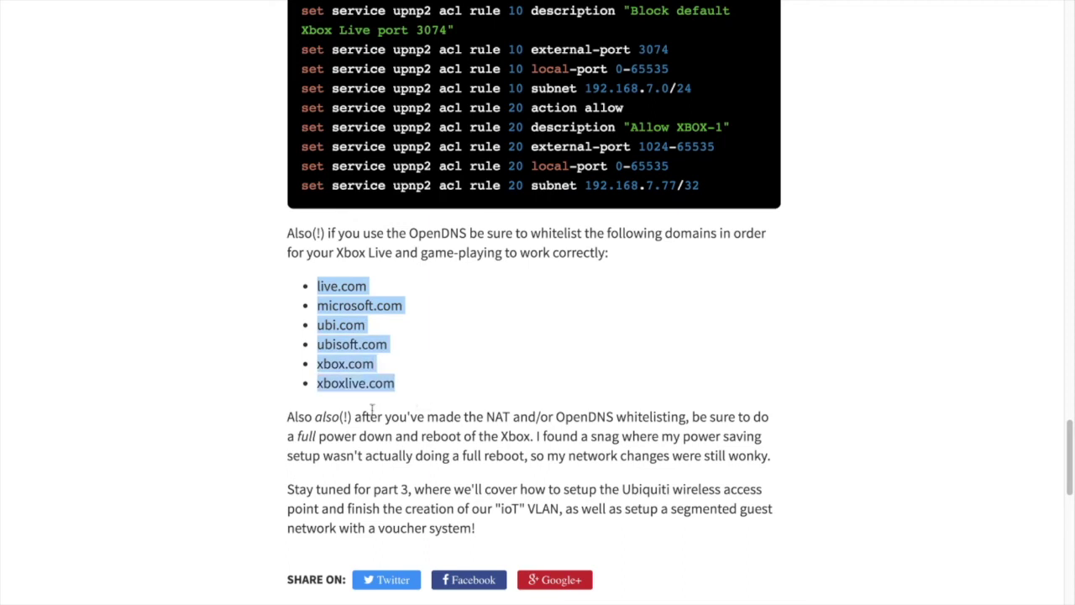
drag(286, 417, 774, 473)
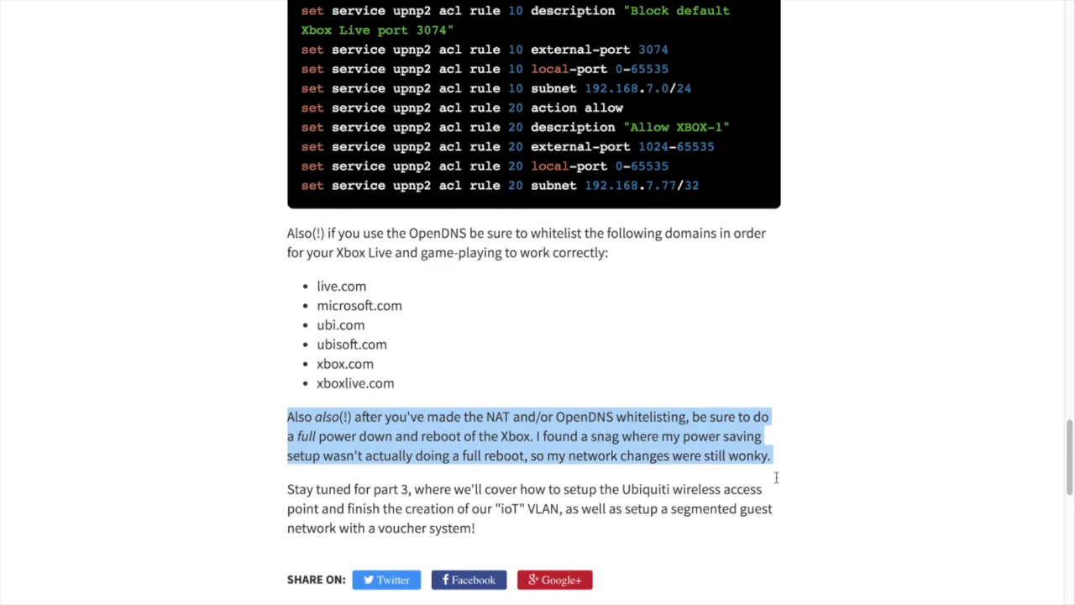
click(788, 464)
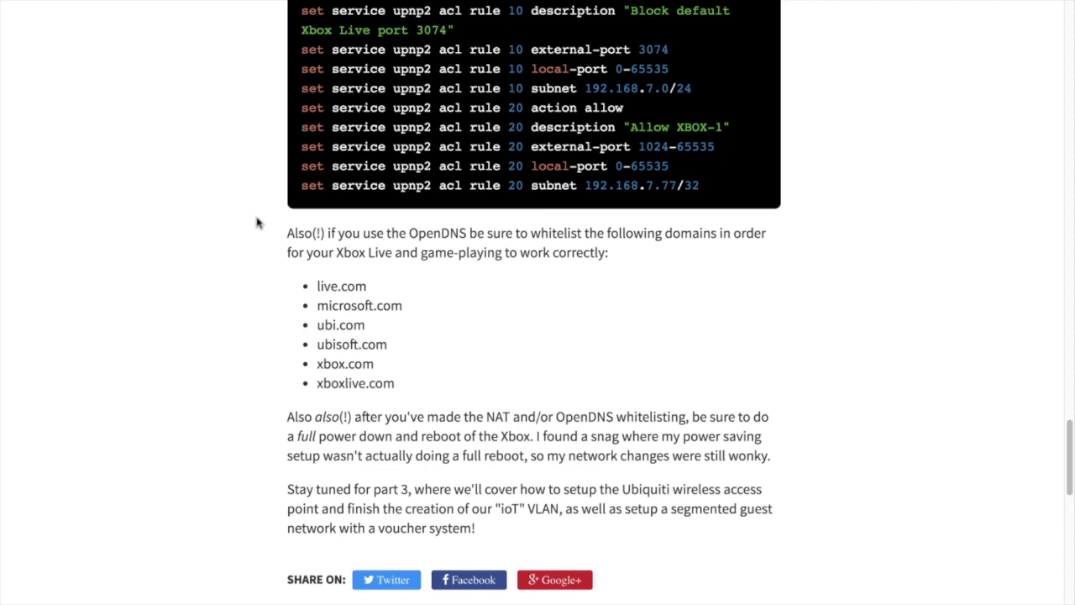
drag(288, 234, 409, 392)
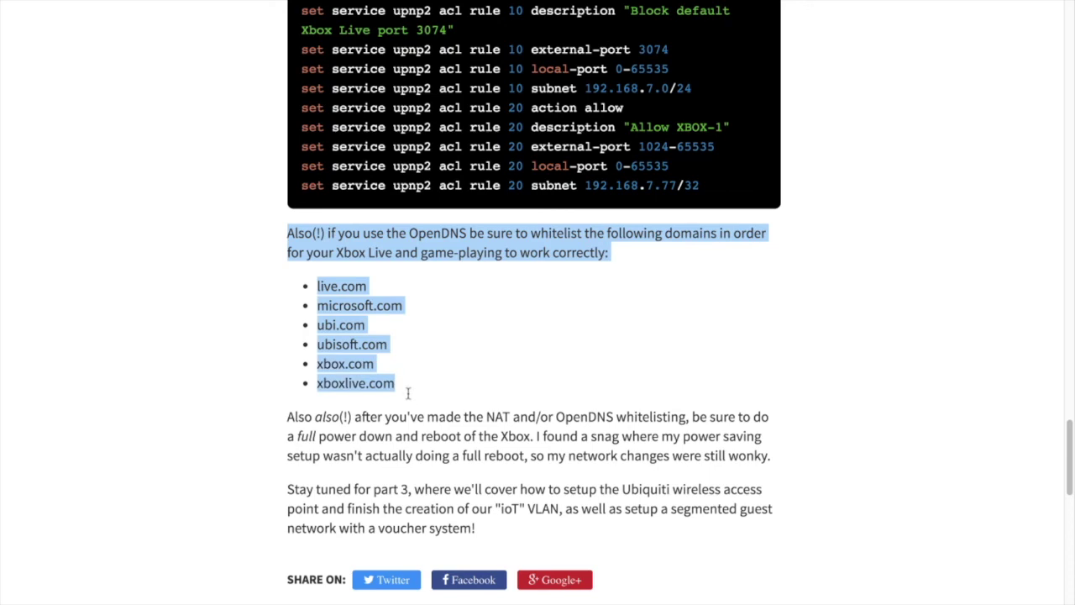
click(409, 392)
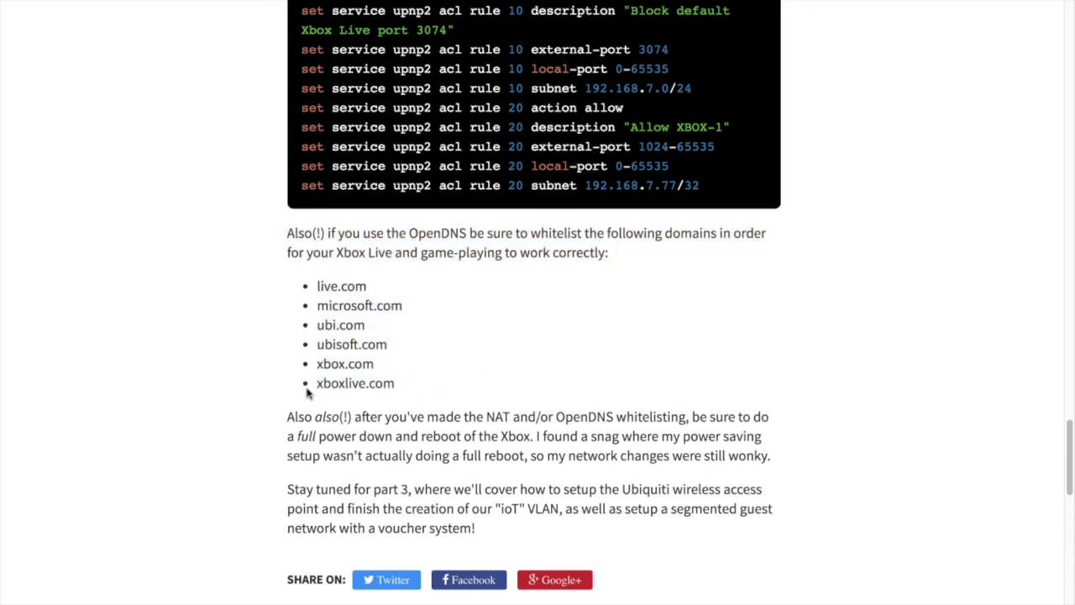